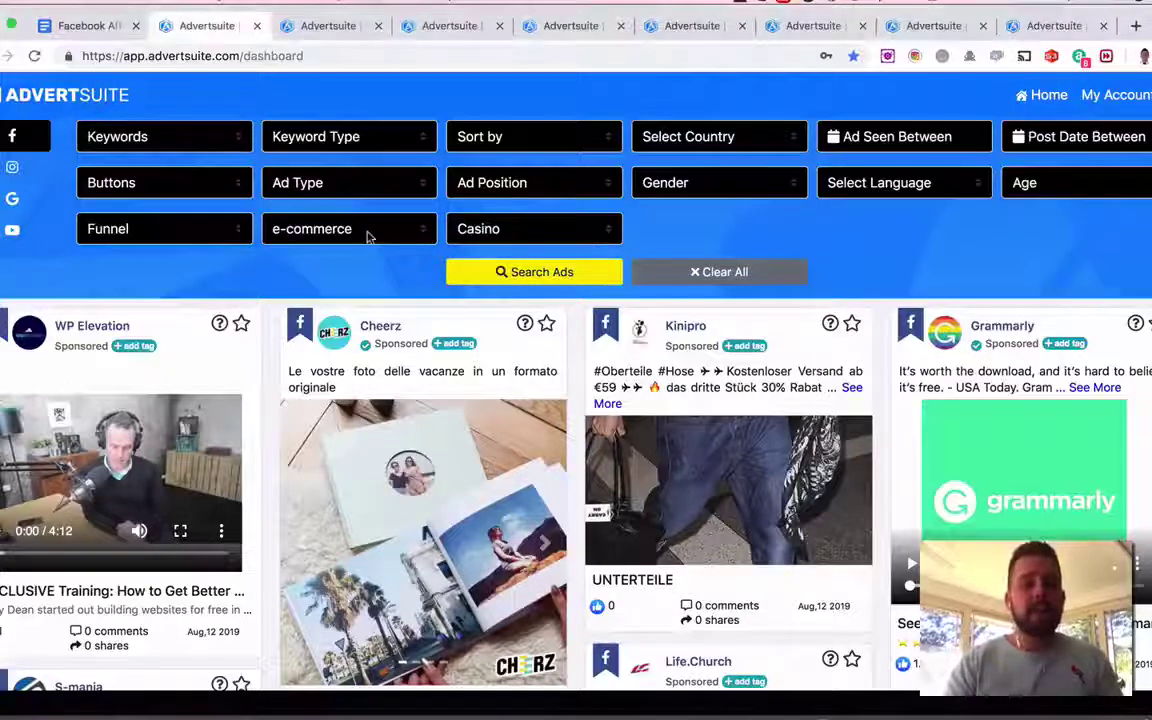
Step: Filter e-commerce to Shopify and search for ads containing the keyword "teeth whitening" in their ad text
left_click(392, 238)
left_click(370, 266)
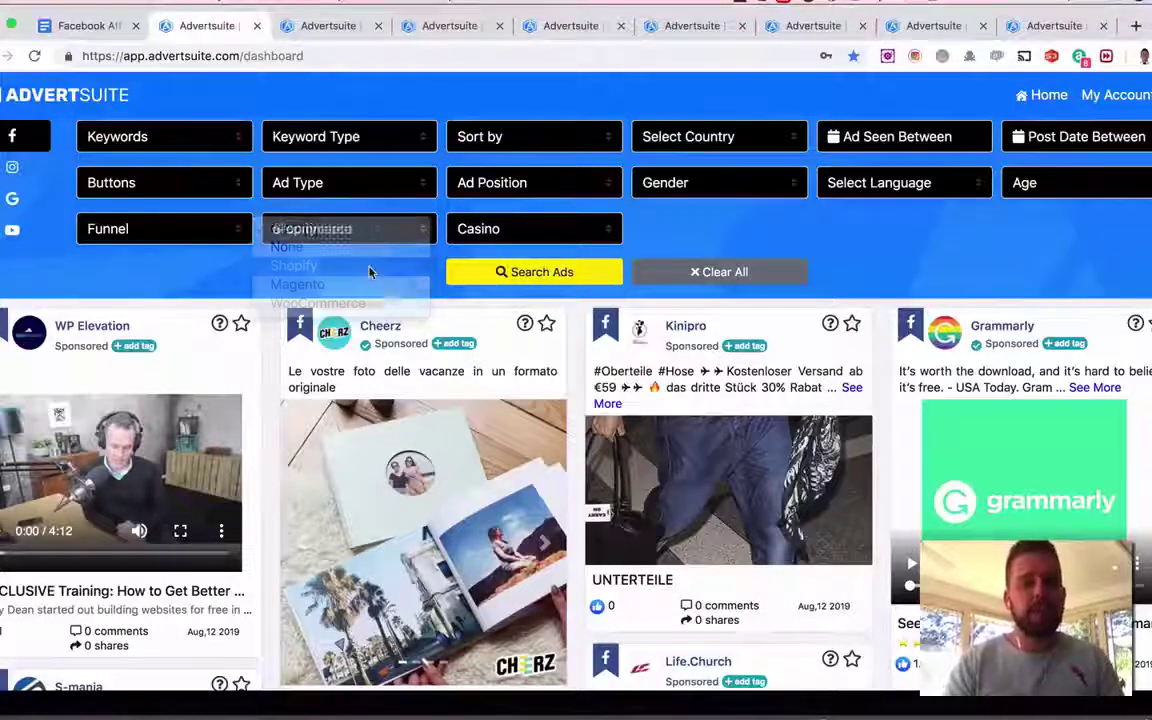
left_click(211, 146)
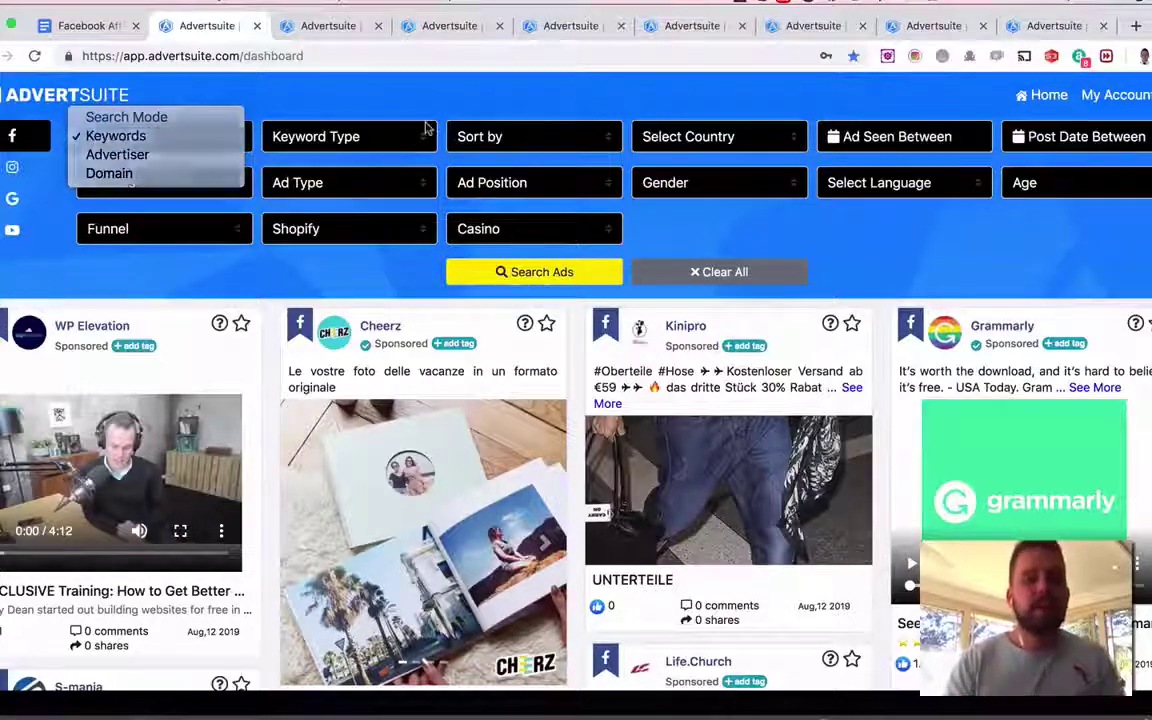
left_click(399, 147)
left_click(399, 147)
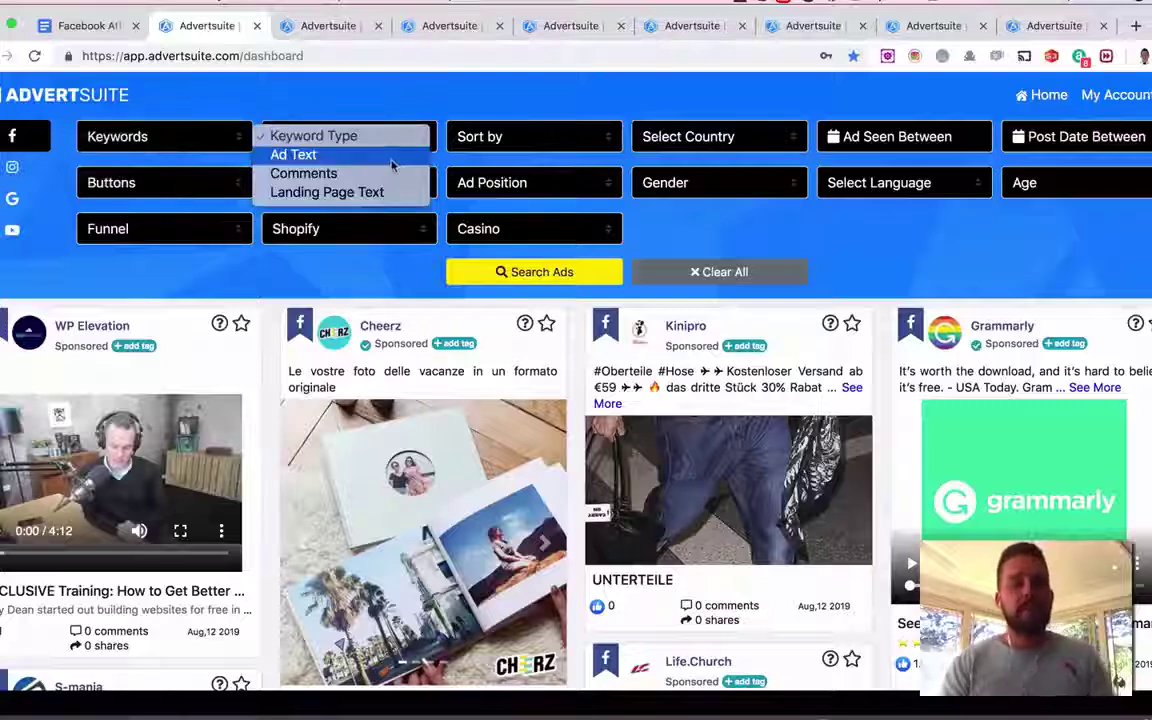
left_click(392, 157)
left_click(373, 182)
type("tee")
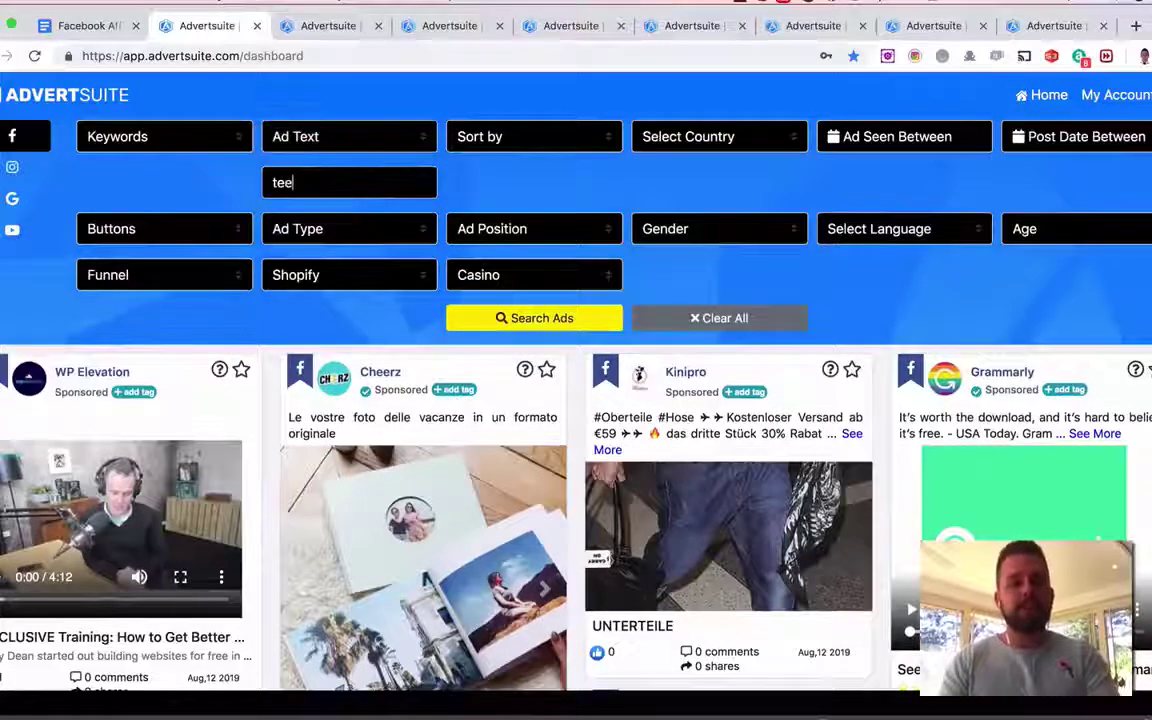
type("th whitening")
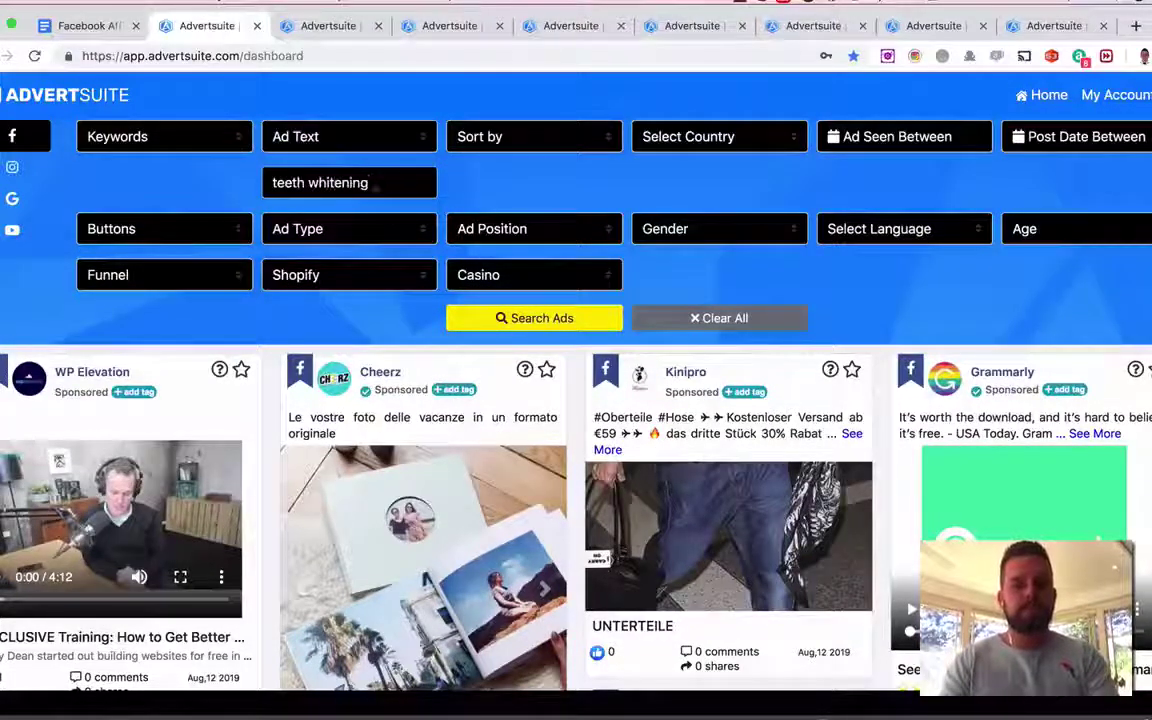
left_click(535, 319)
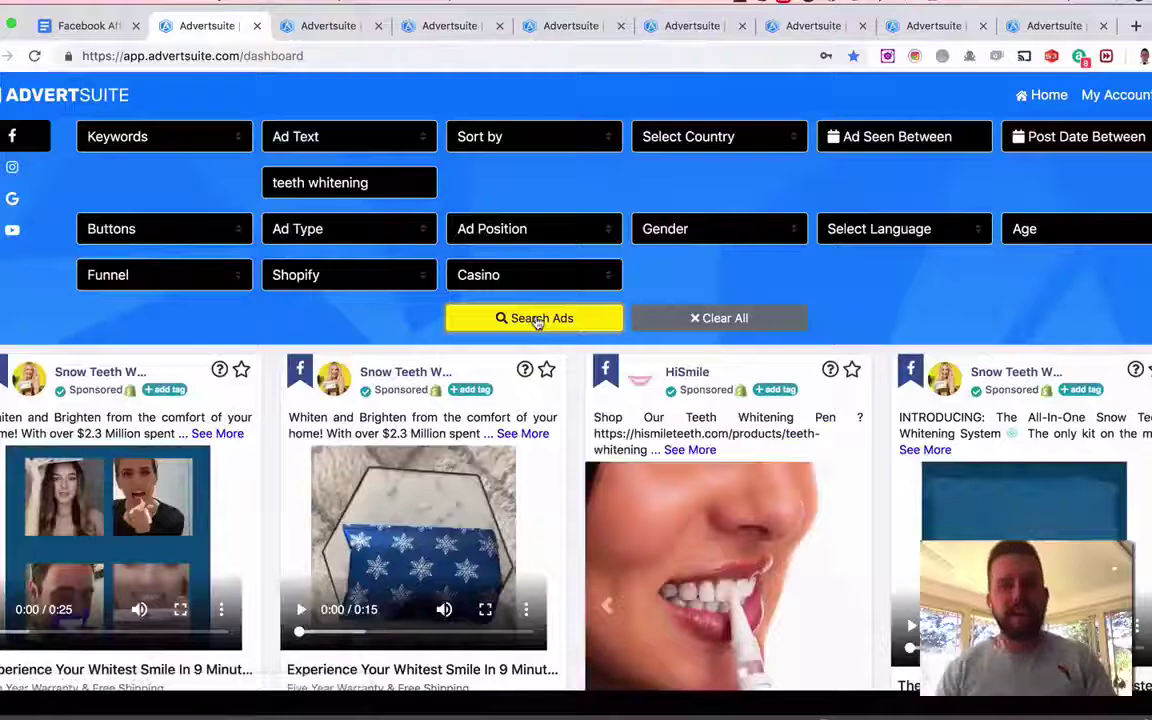
Step: Sort the teeth whitening ads by Likes and rerun the search
left_click(588, 133)
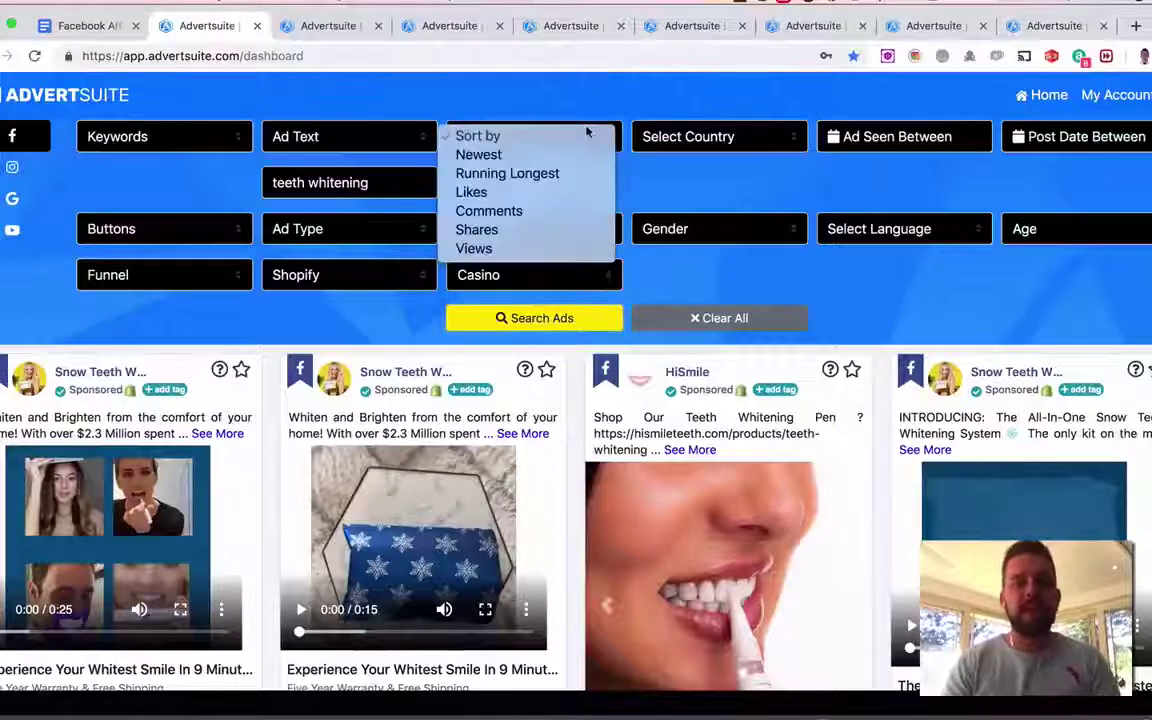
left_click(557, 195)
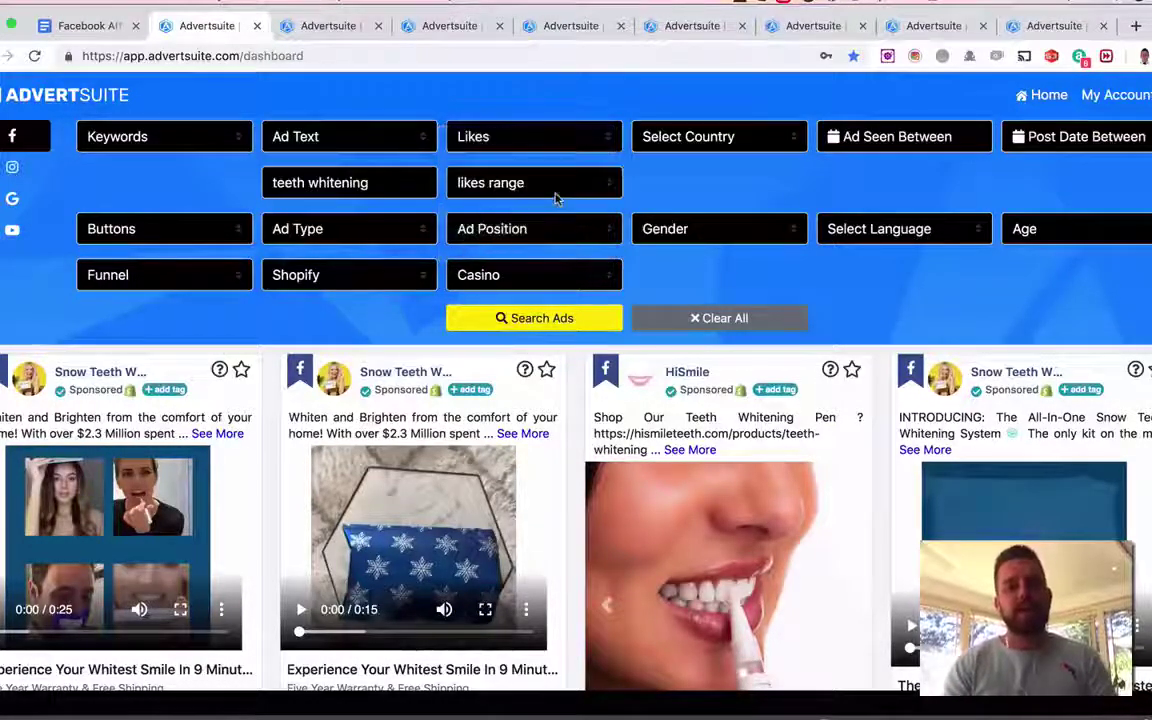
left_click(534, 322)
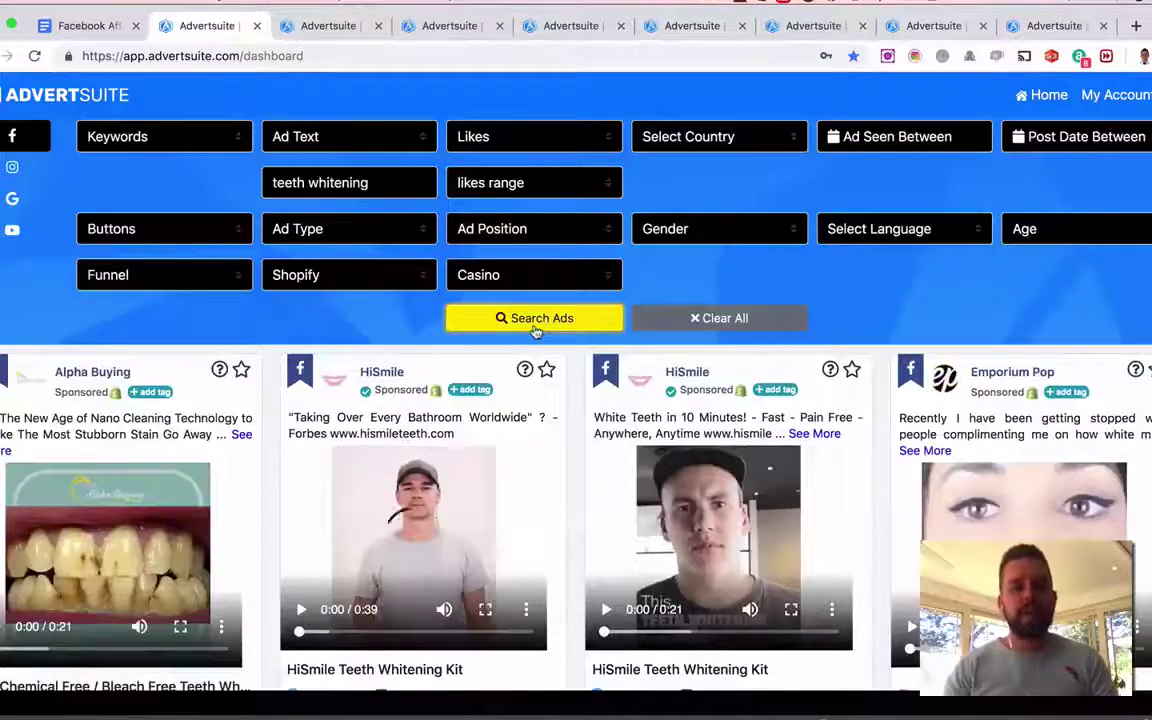
scroll(536, 331, "down", 3)
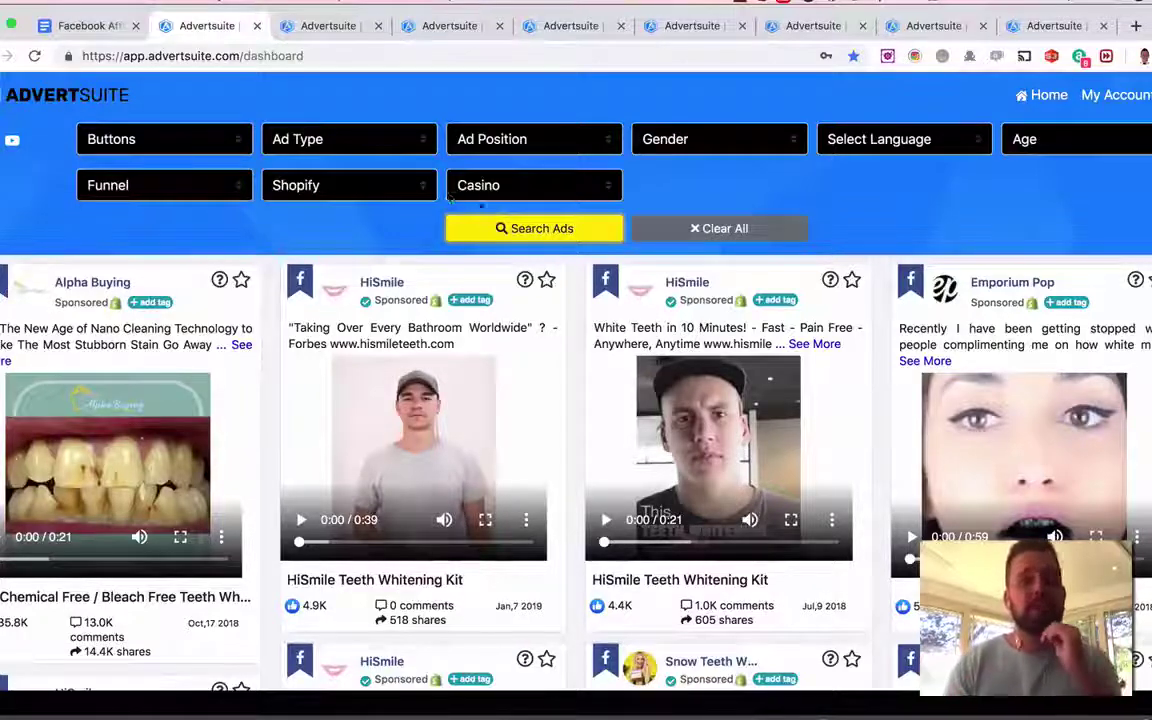
left_click(391, 187)
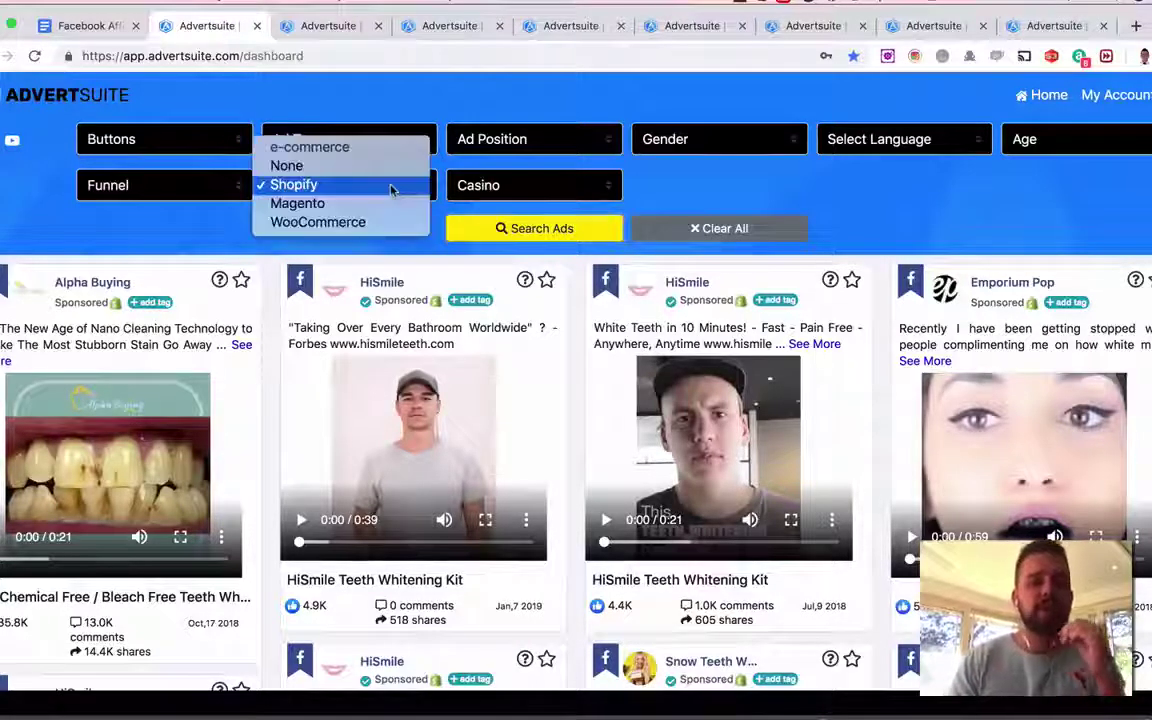
left_click(227, 232)
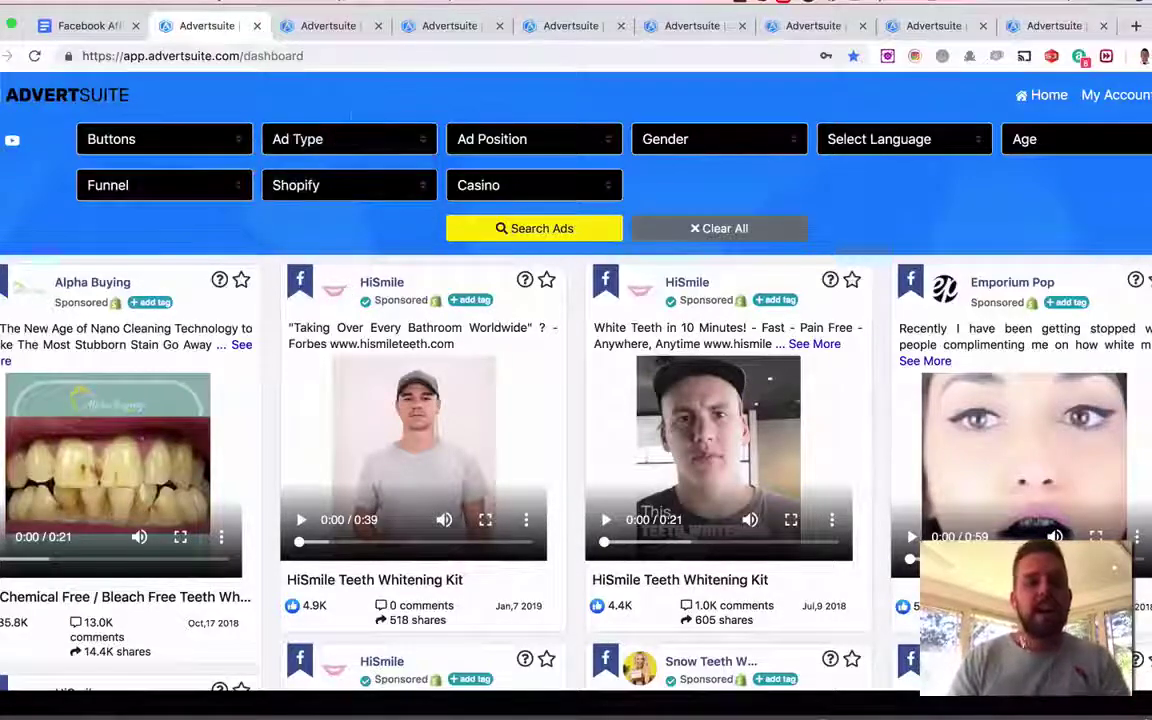
Step: In the second Advertsuite dashboard, set up a keyword search on ad text for "nightclub"
left_click(343, 27)
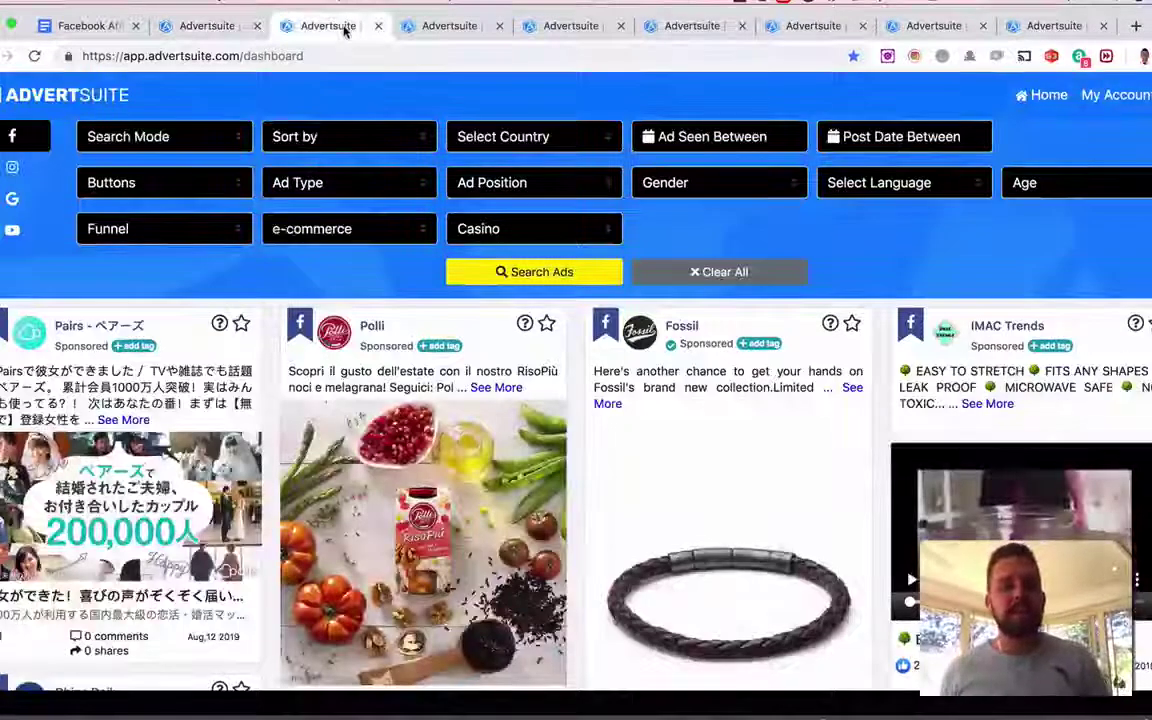
left_click(225, 142)
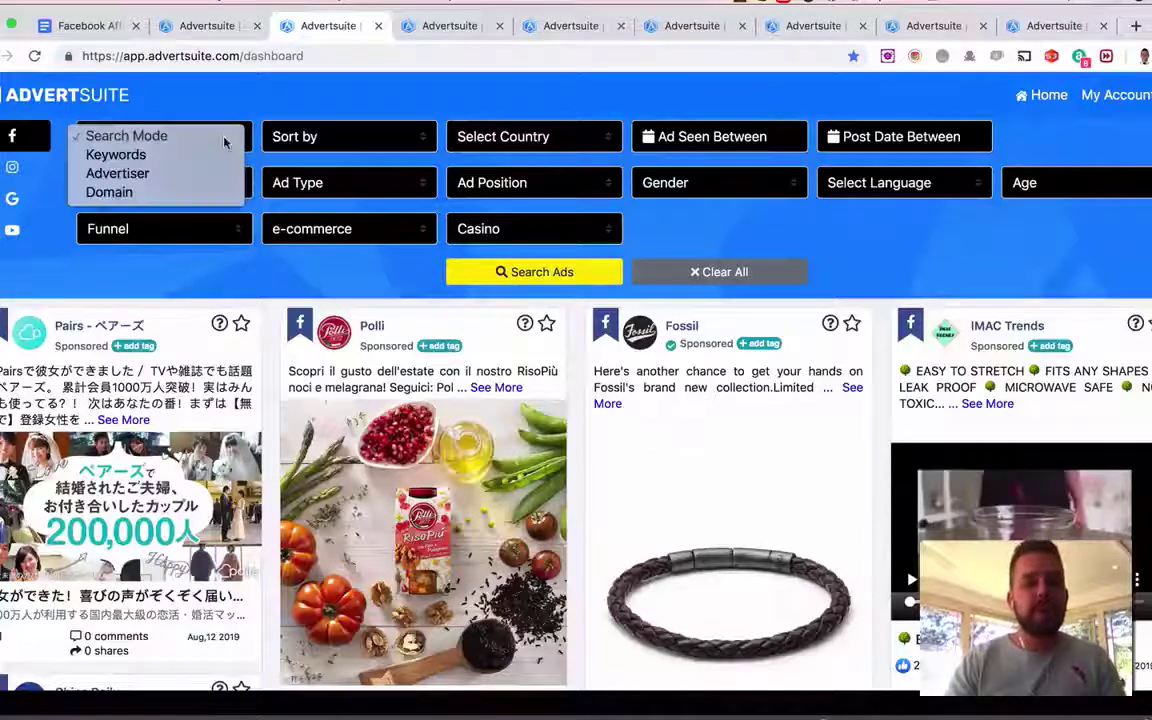
left_click(219, 156)
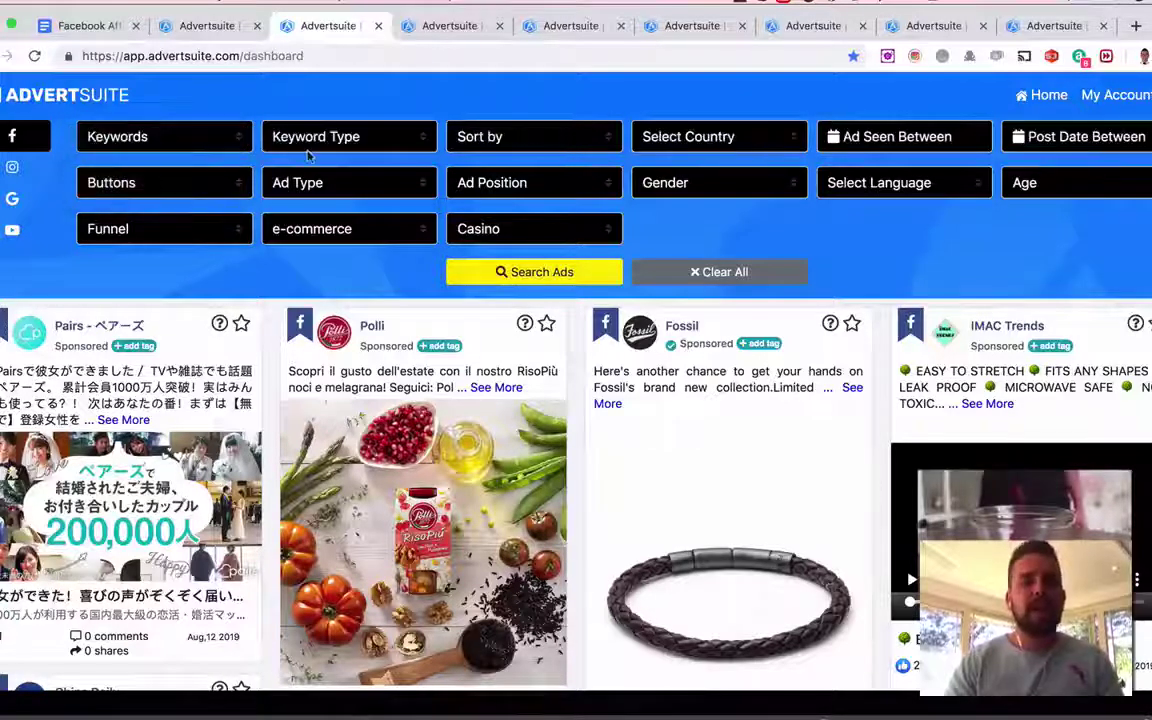
left_click(348, 142)
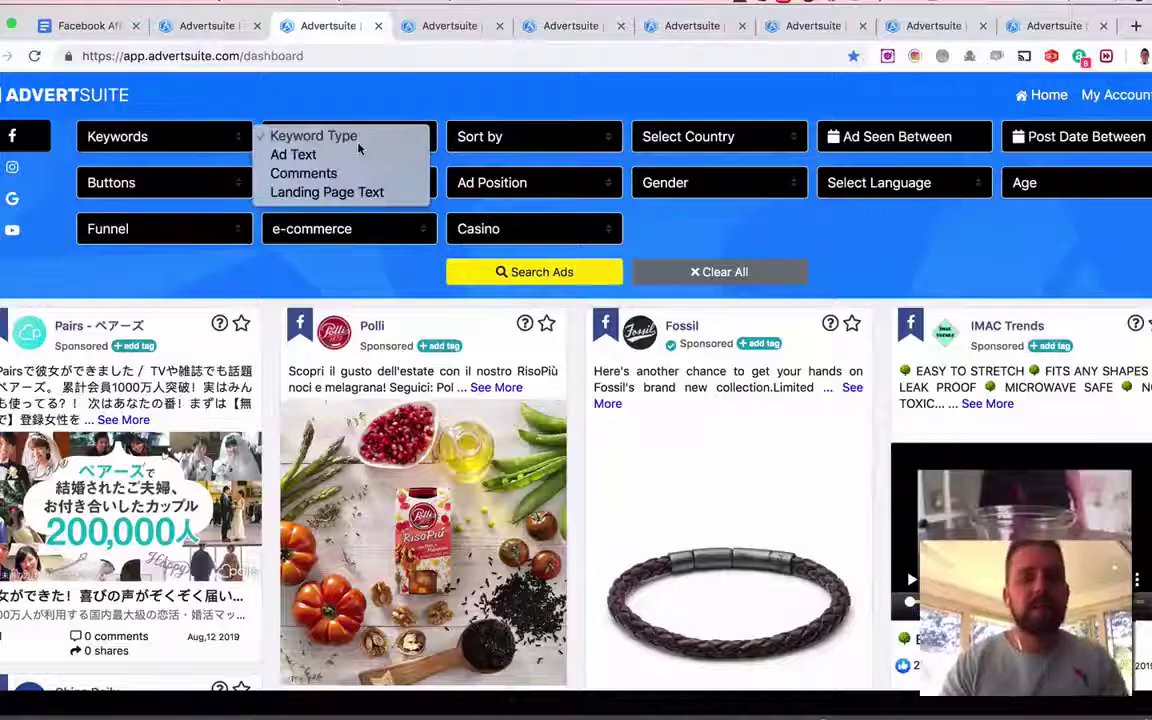
left_click(360, 155)
left_click(330, 182)
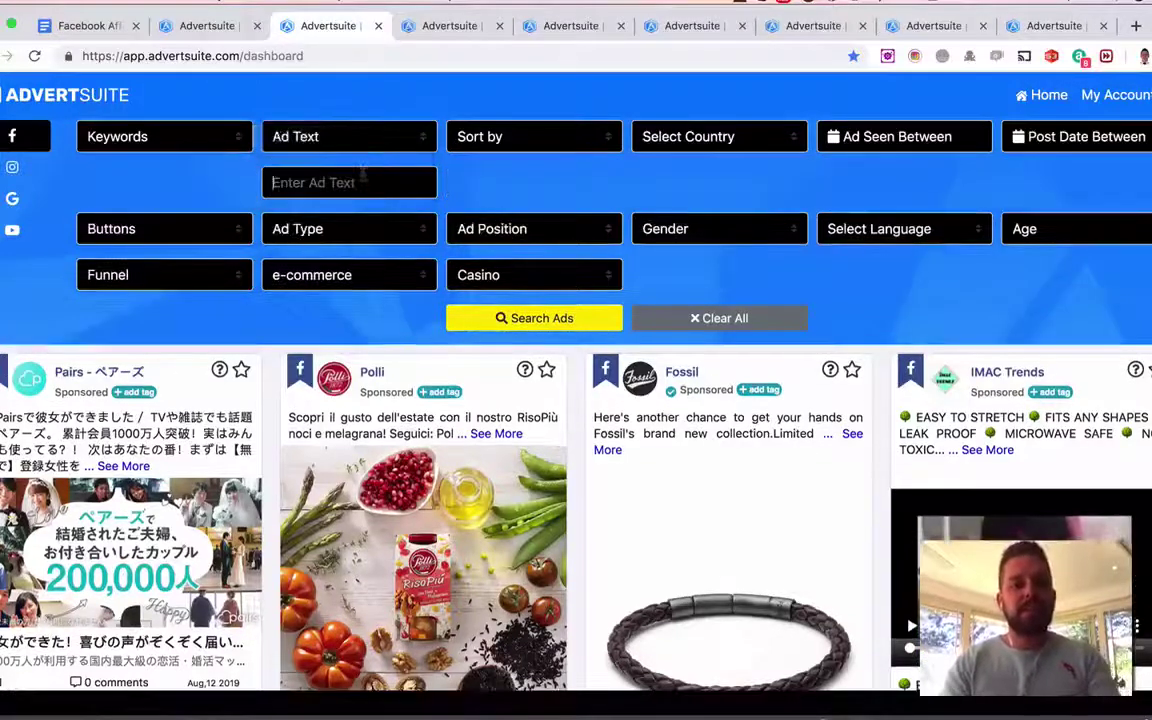
type("nightclub")
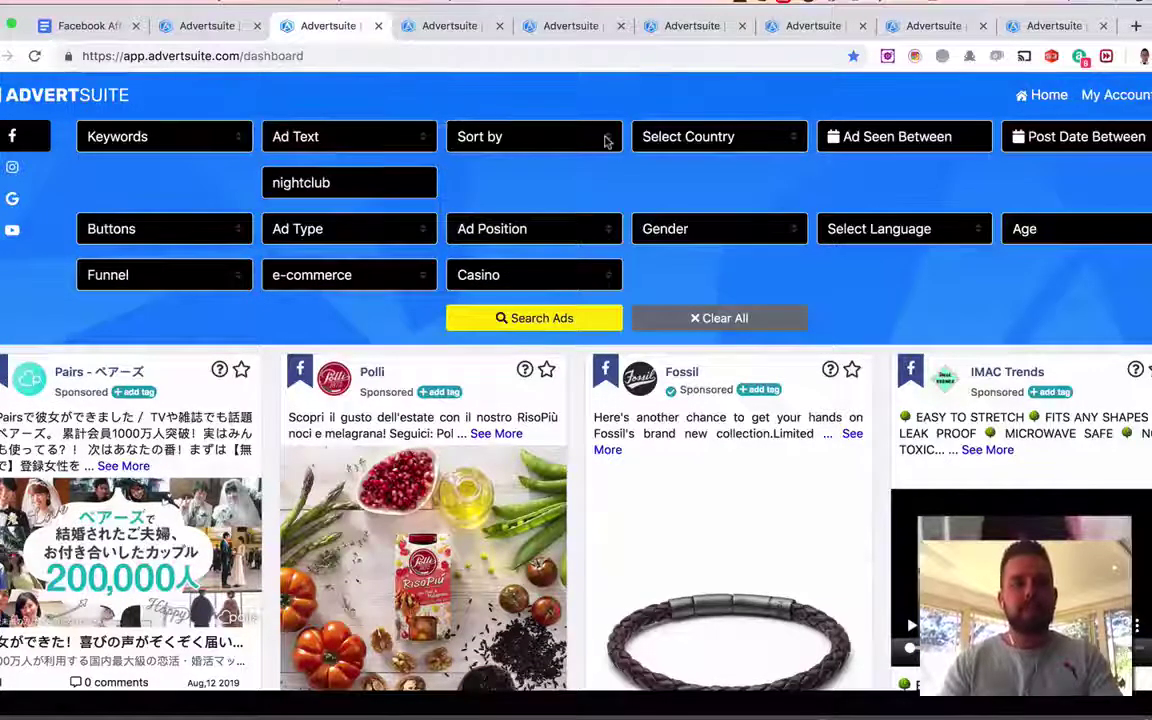
Step: Sort by Likes, set the e-commerce filter to None, and run the nightclub ad search
left_click(546, 128)
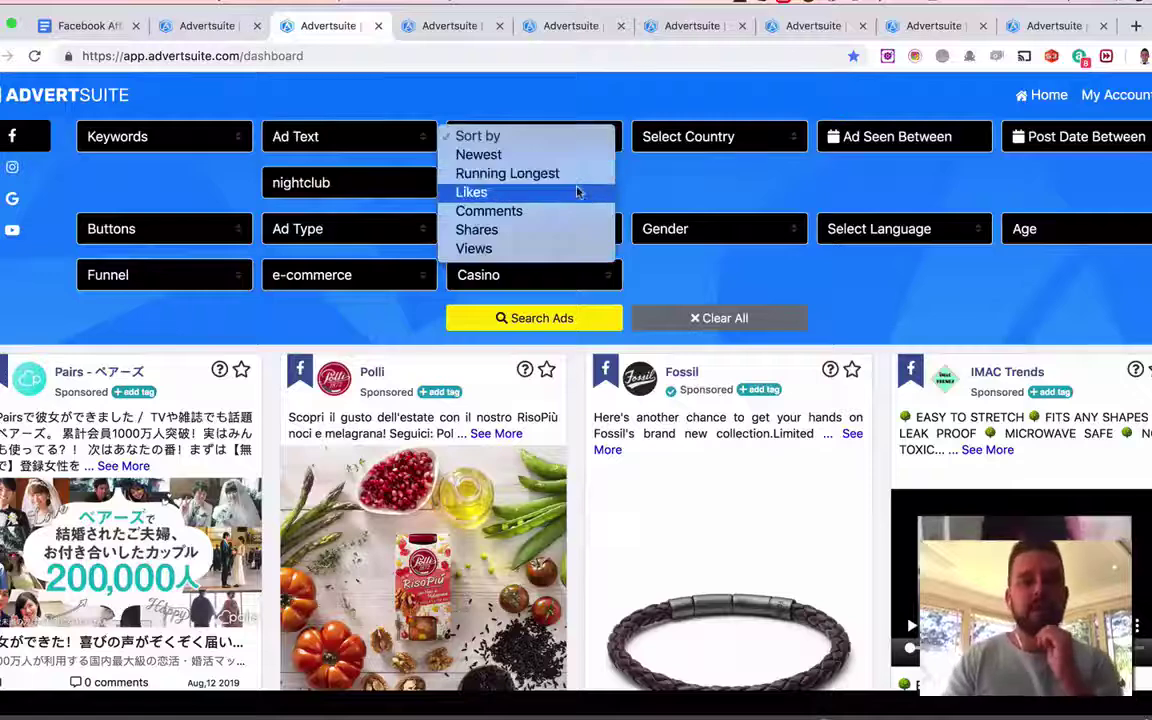
left_click(578, 191)
left_click(390, 286)
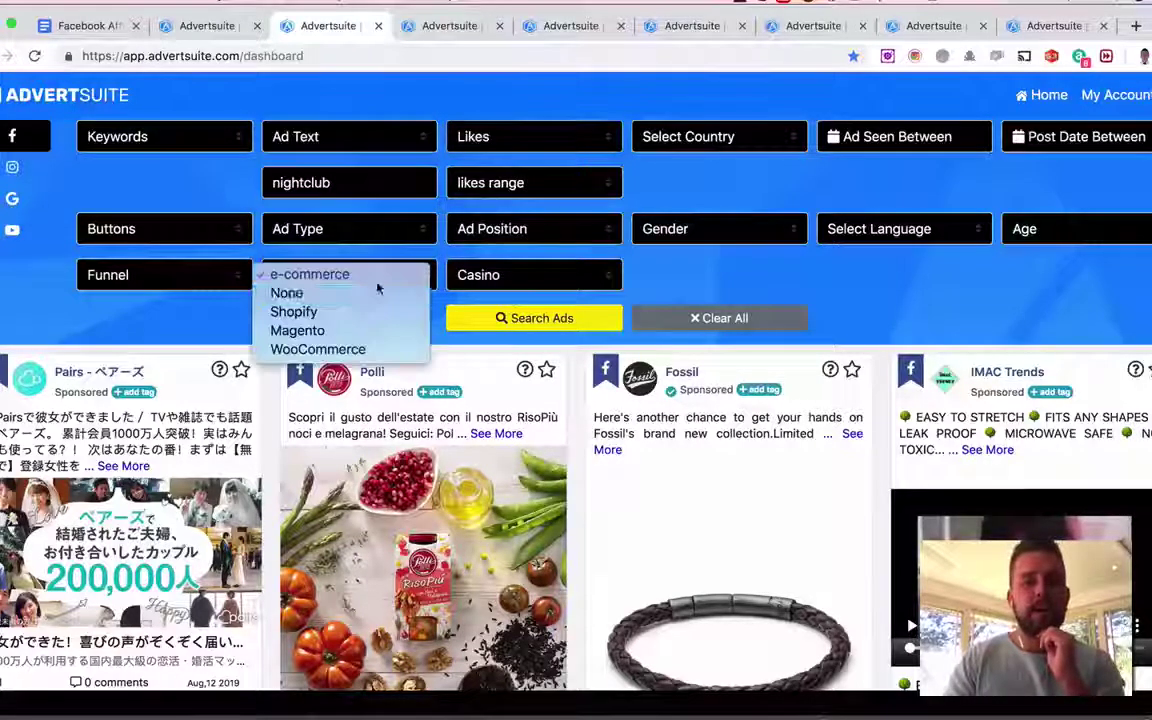
left_click(375, 293)
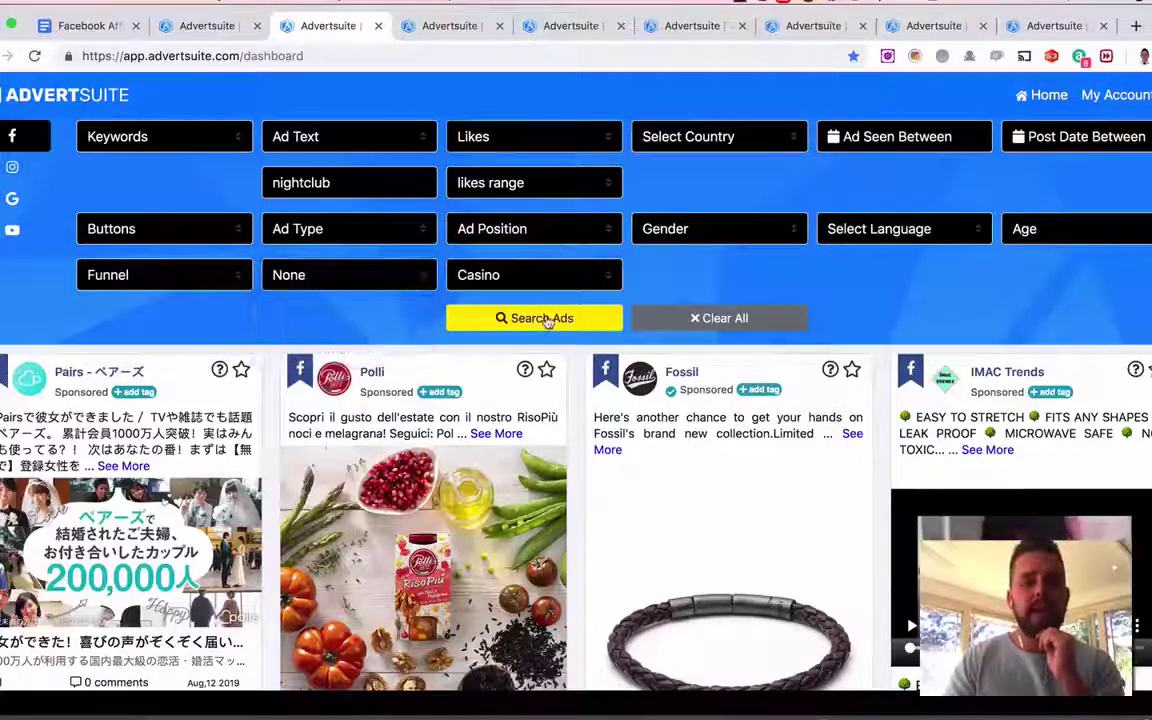
left_click(547, 319)
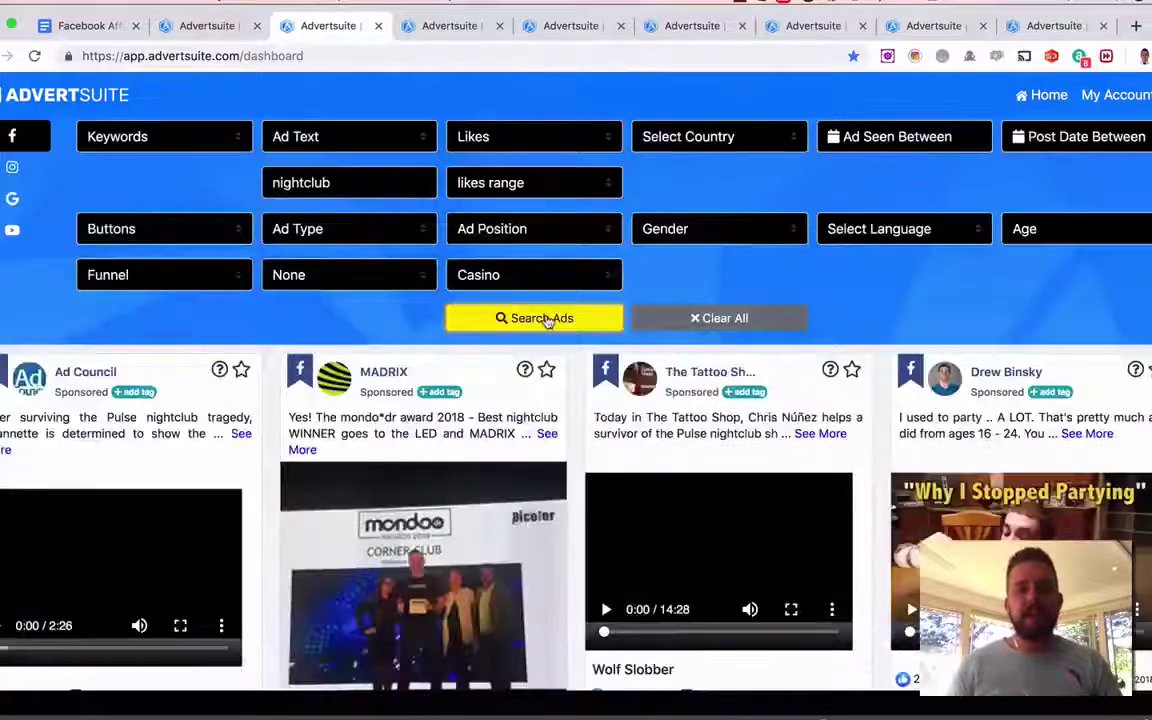
Step: Examine the nightclub ads, comparing their creatives, advertisers and engagement
scroll(773, 345, "down", 5)
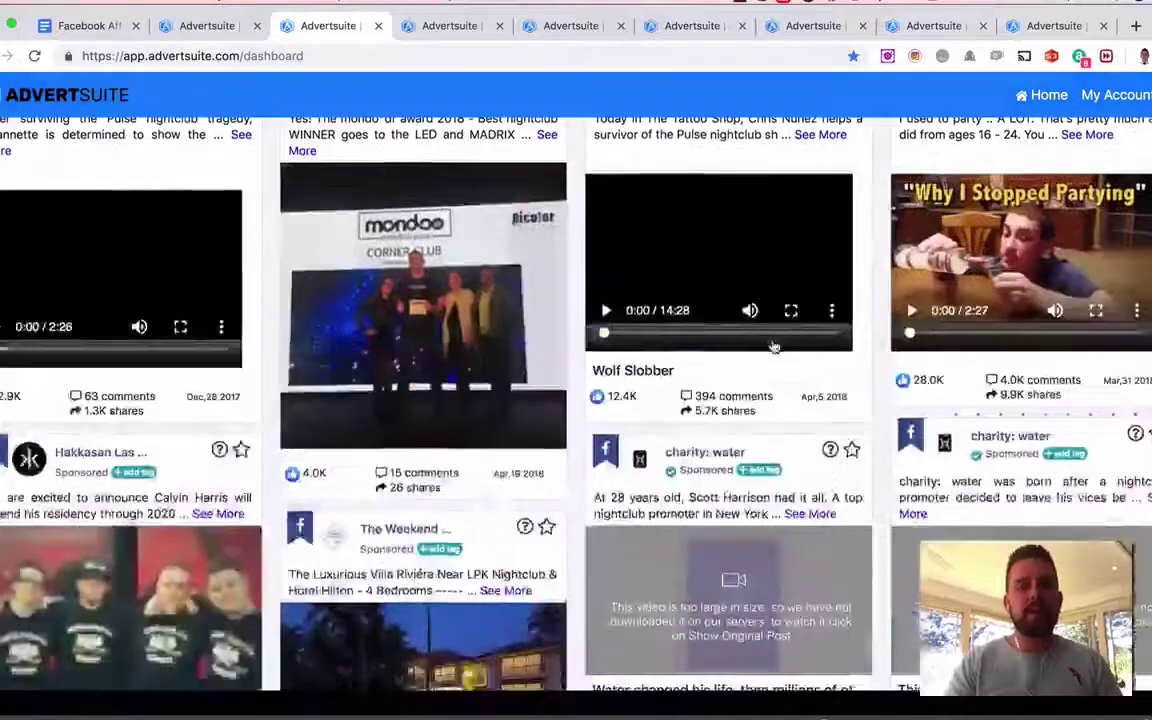
scroll(773, 345, "down", 2)
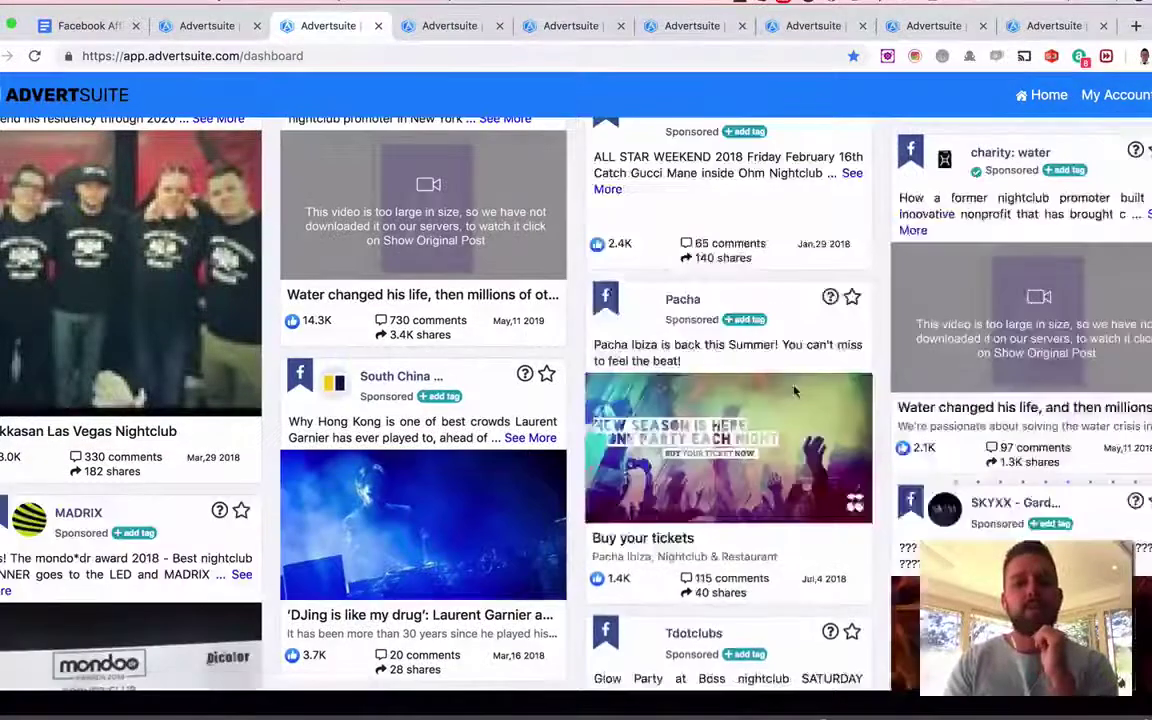
scroll(795, 391, "down", 3)
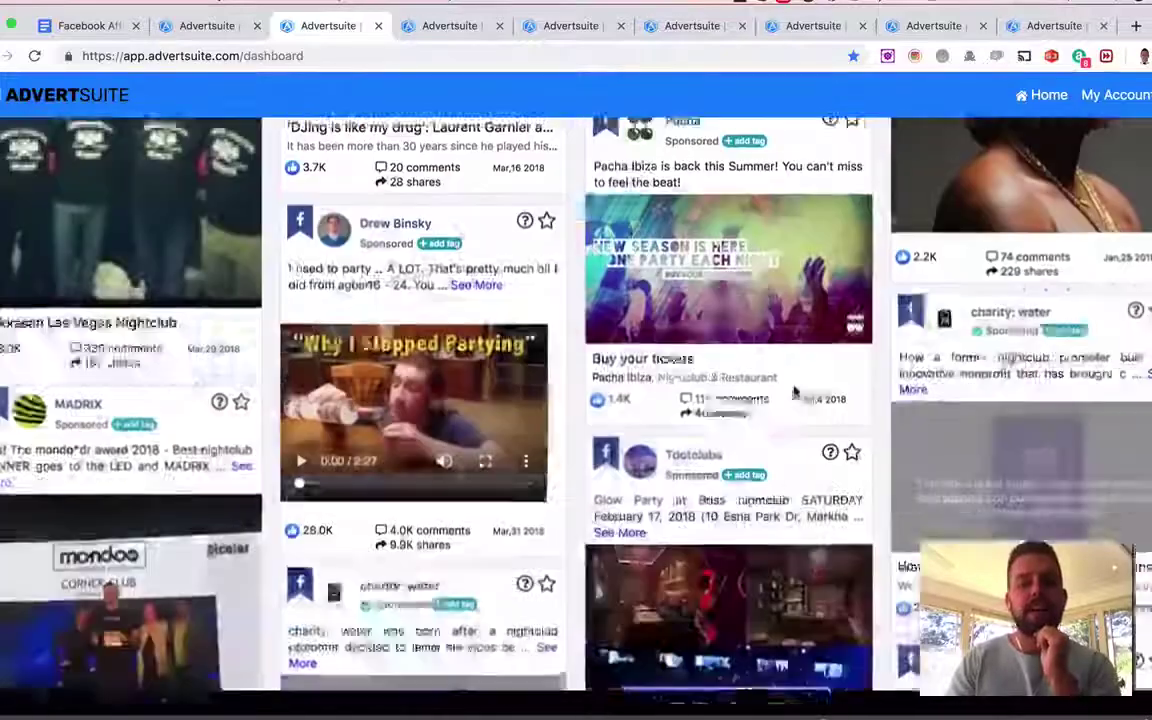
scroll(795, 391, "down", 3)
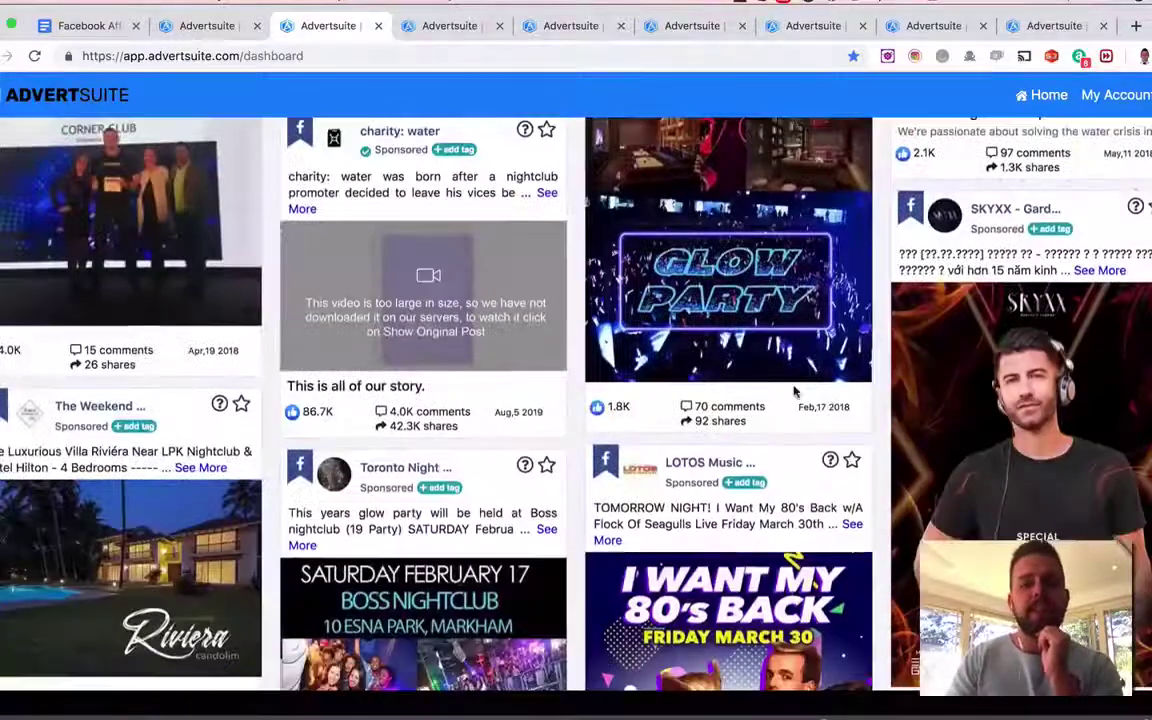
scroll(914, 378, "down", 1)
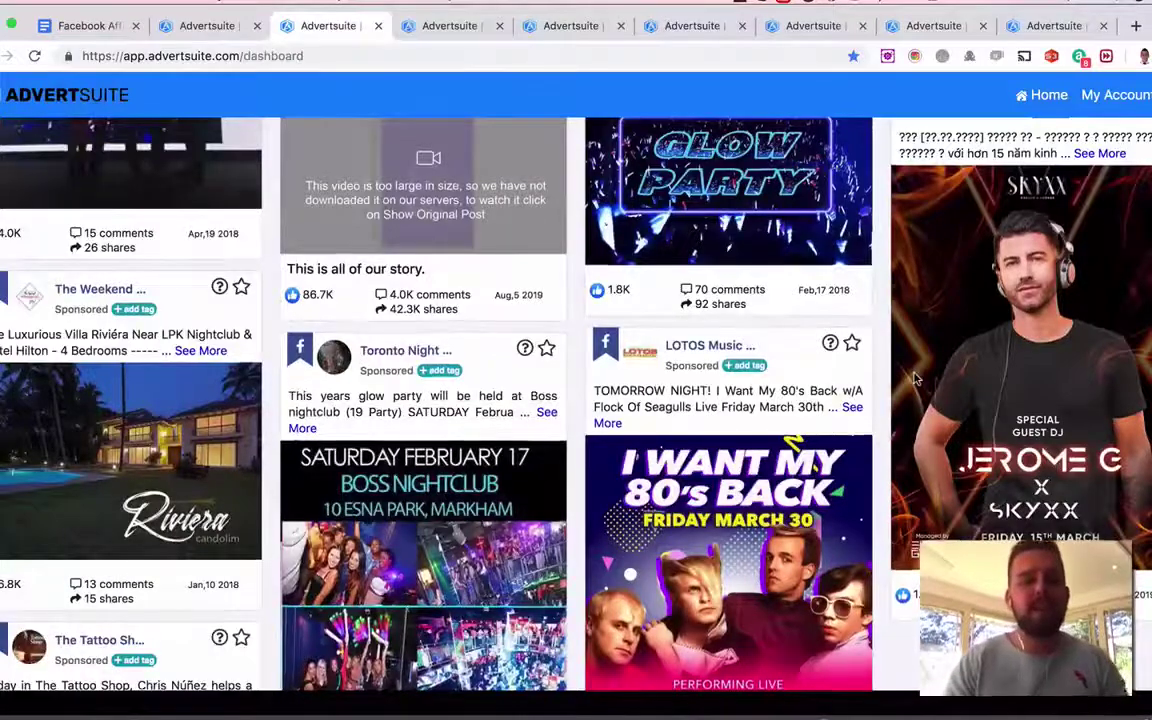
scroll(914, 378, "down", 3)
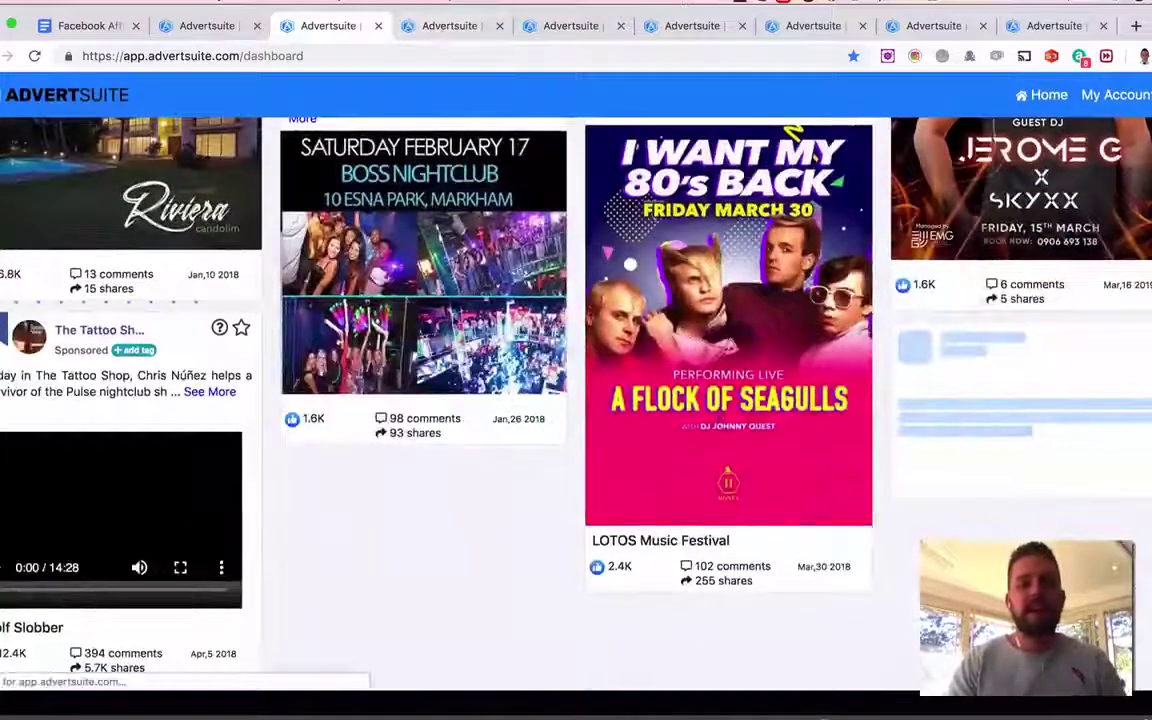
scroll(520, 400, "down", 2)
scroll(520, 400, "down", 2)
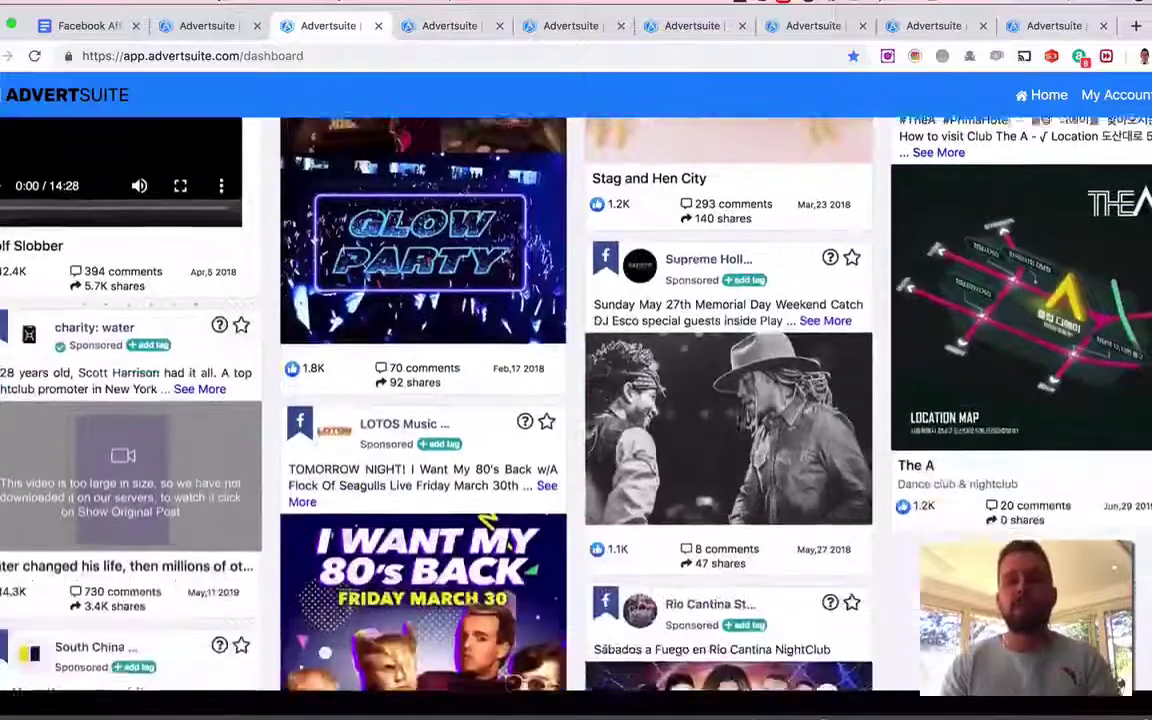
Step: Switch to the dashboard with the "burgers" search and examine its ads and their engagement
left_click(448, 30)
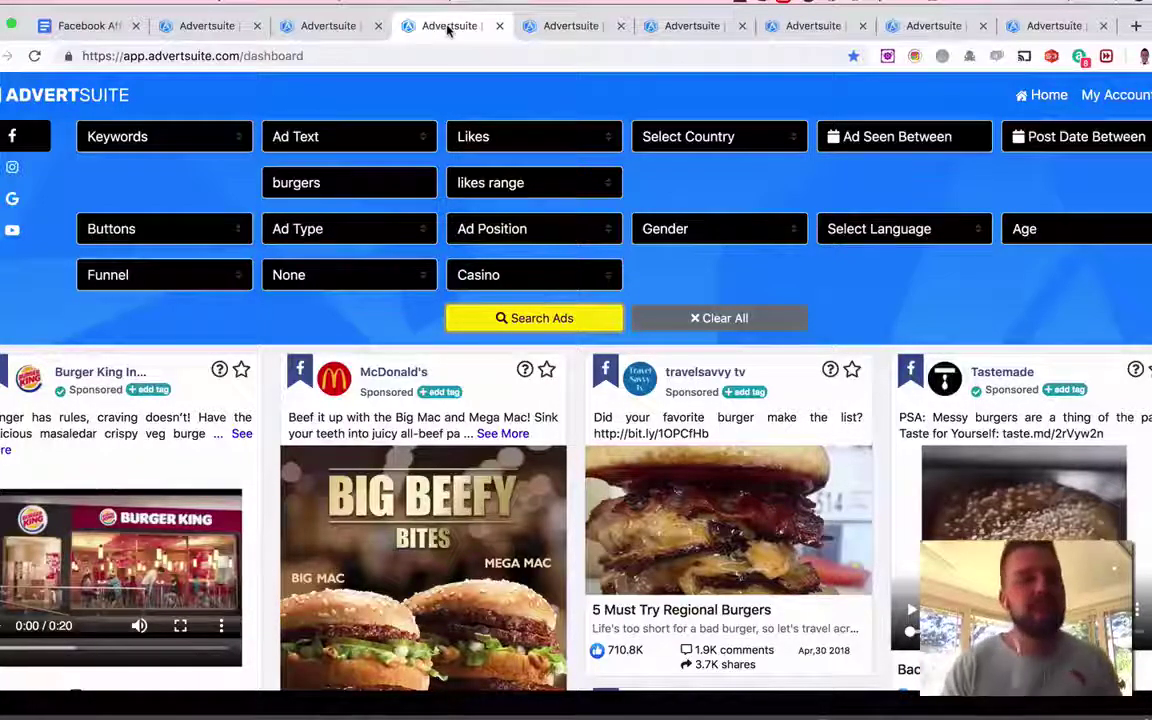
scroll(501, 255, "down", 5)
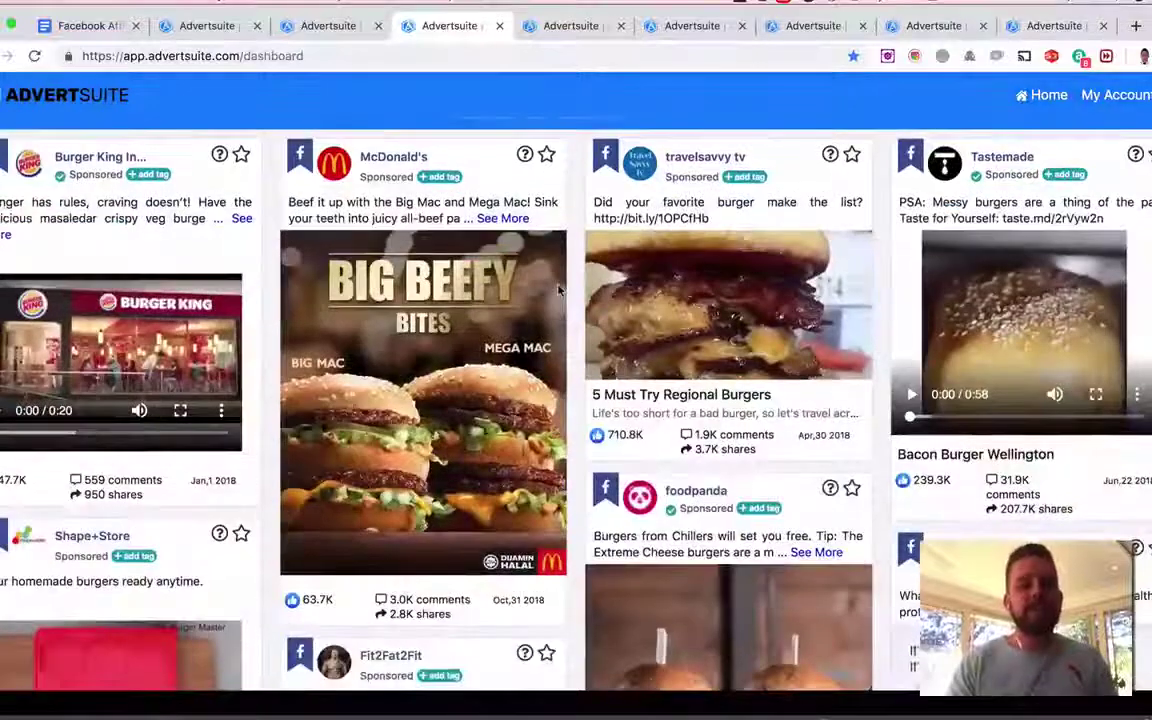
scroll(558, 290, "down", 1)
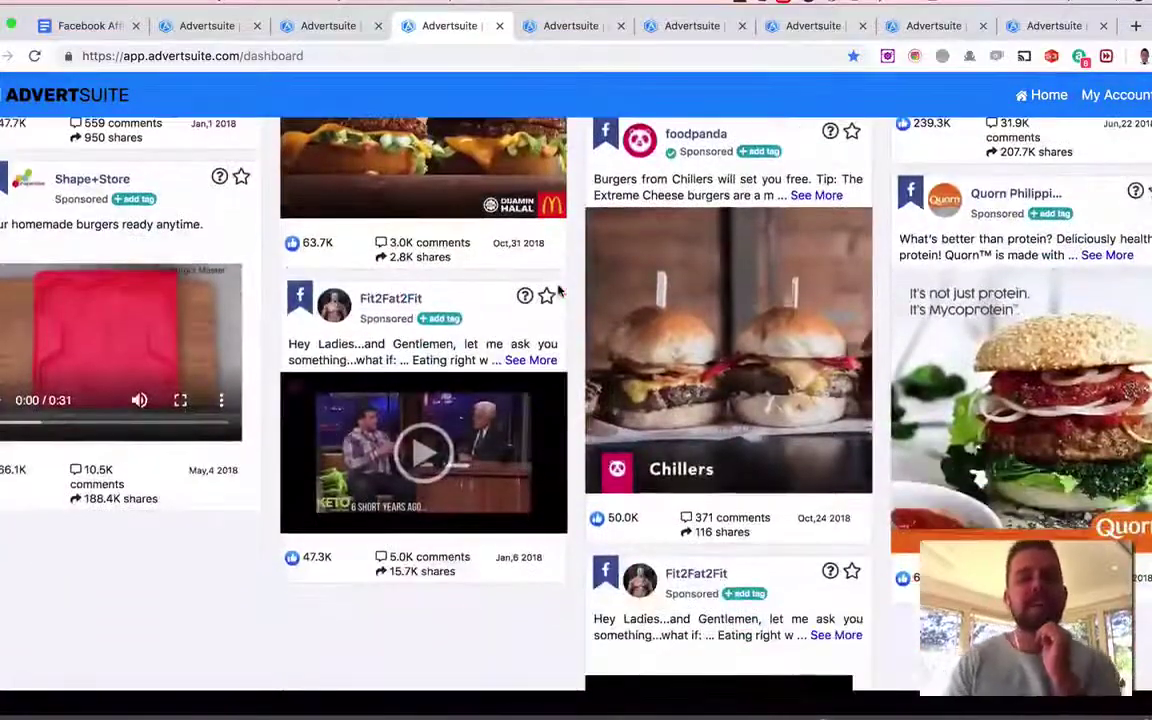
scroll(558, 290, "up", 4)
scroll(560, 290, "up", 2)
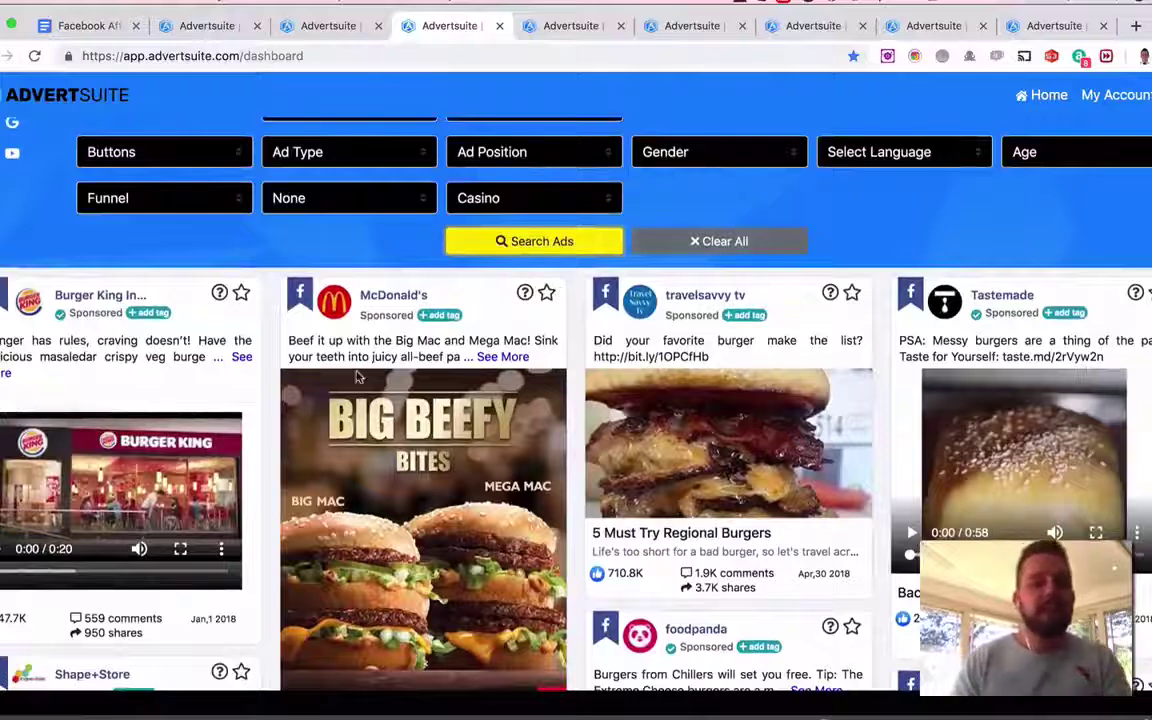
Step: Open the full details of the Burger King India video ad and view the landing page it links to
scroll(240, 364, "down", 1)
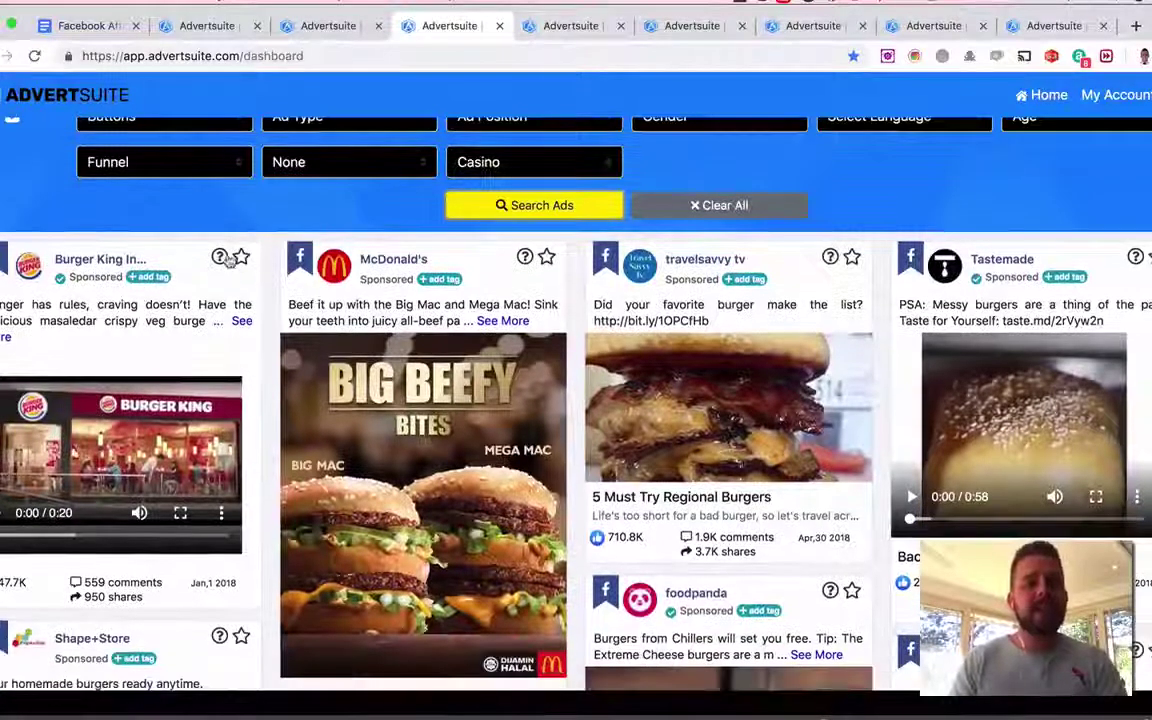
right_click(212, 260)
left_click(217, 260)
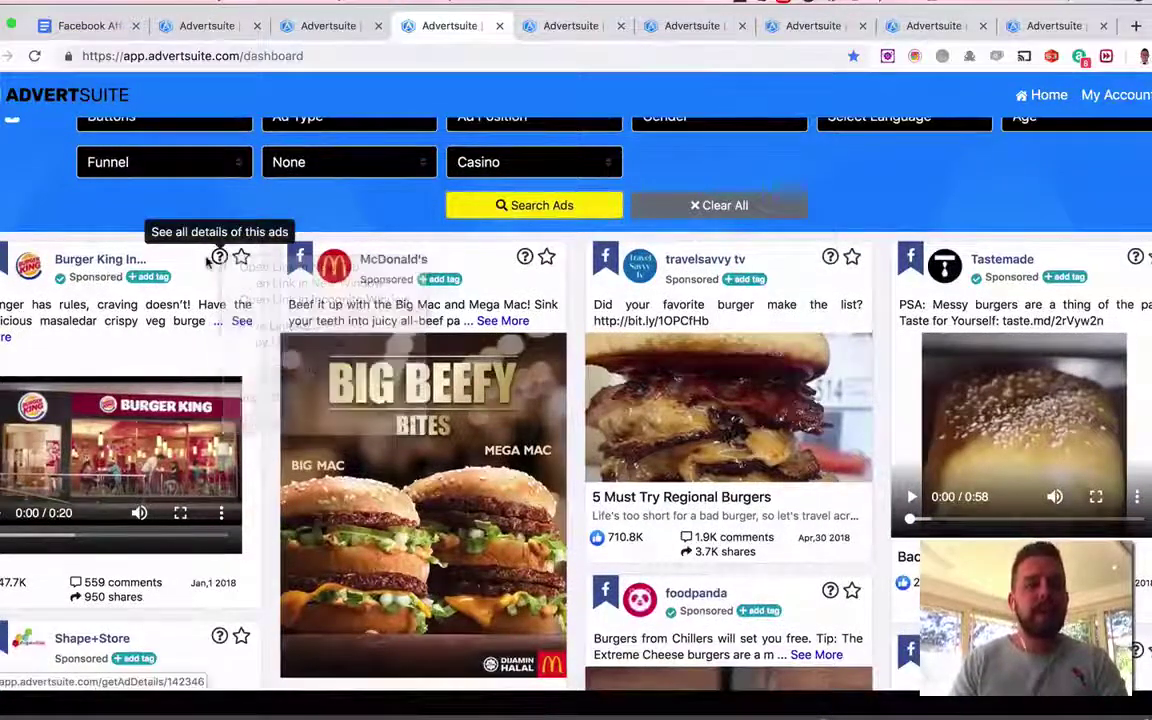
left_click(218, 259)
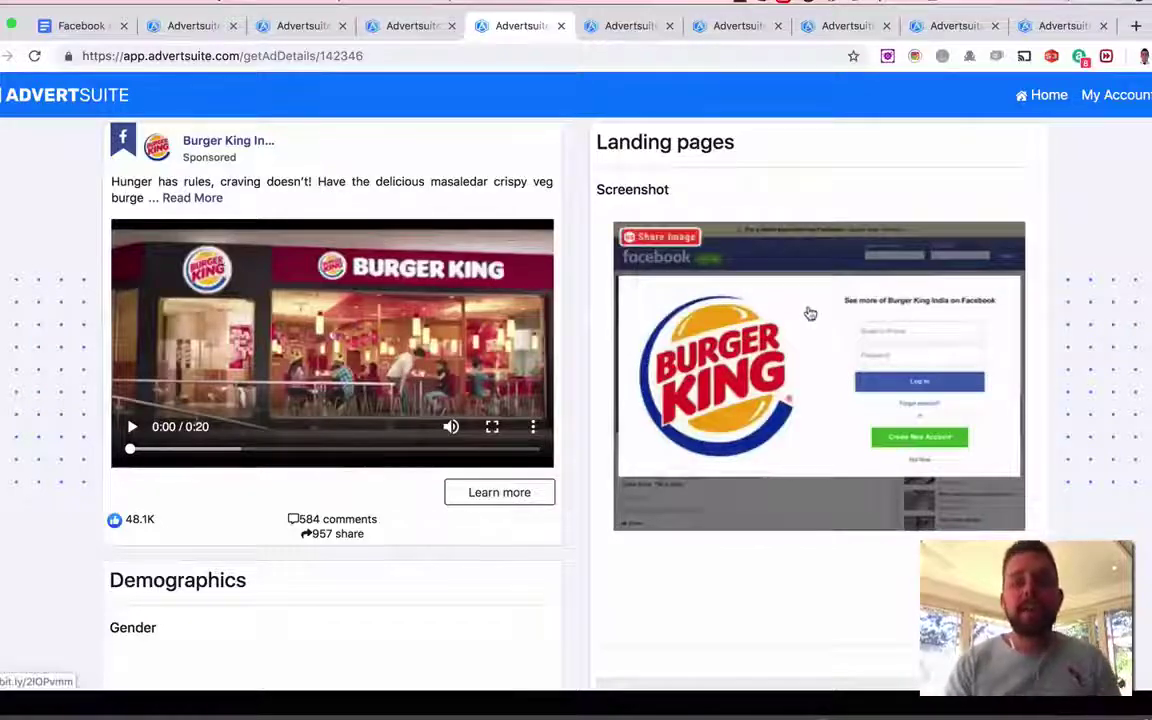
left_click(787, 363)
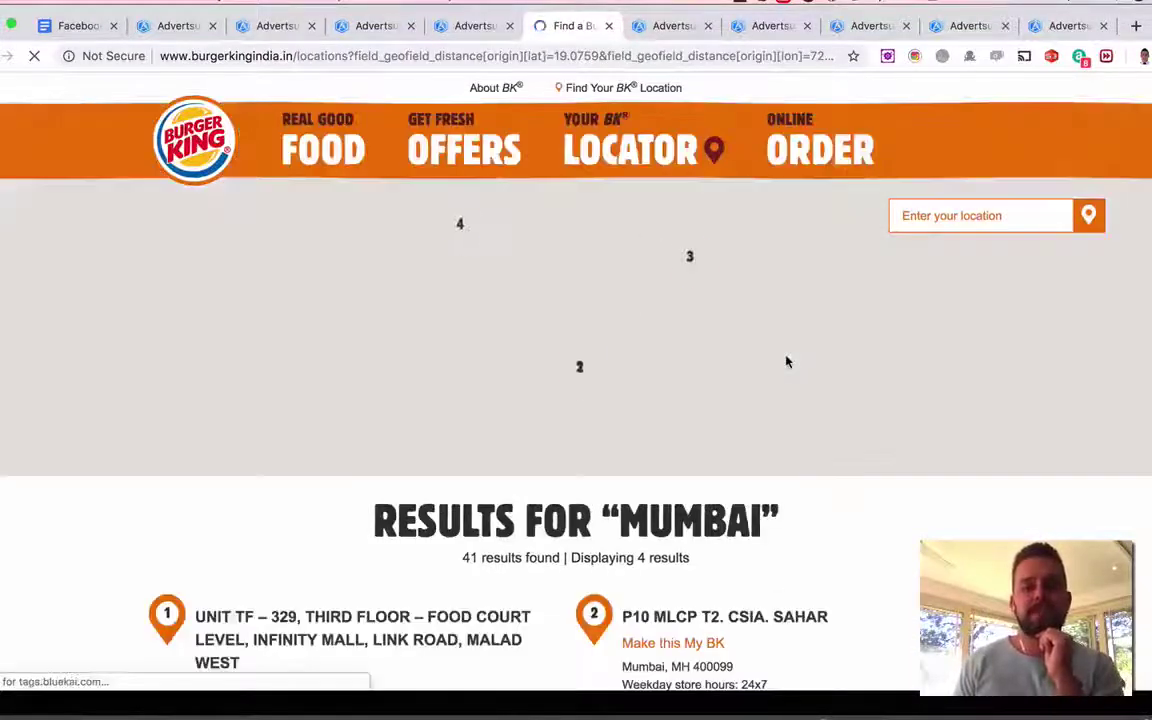
scroll(786, 356, "down", 2)
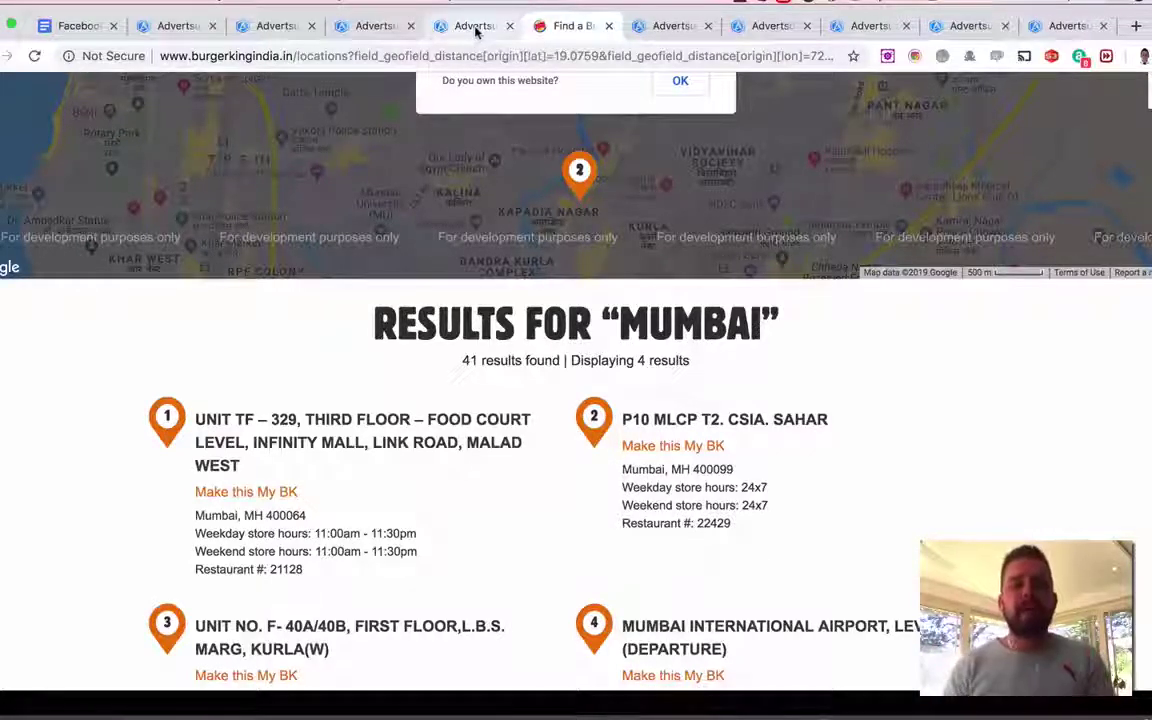
Step: Return to the Burger King ad details and examine its run dates, links, gender, country and age group data
left_click(476, 31)
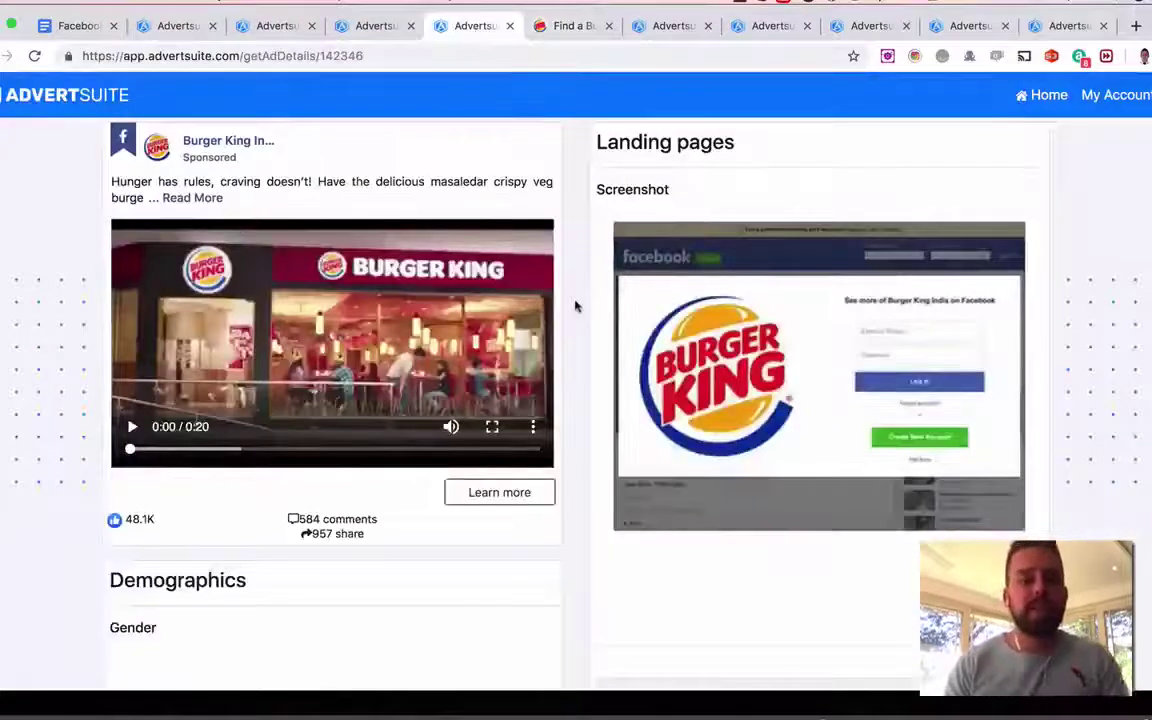
scroll(573, 351, "down", 5)
scroll(573, 351, "down", 4)
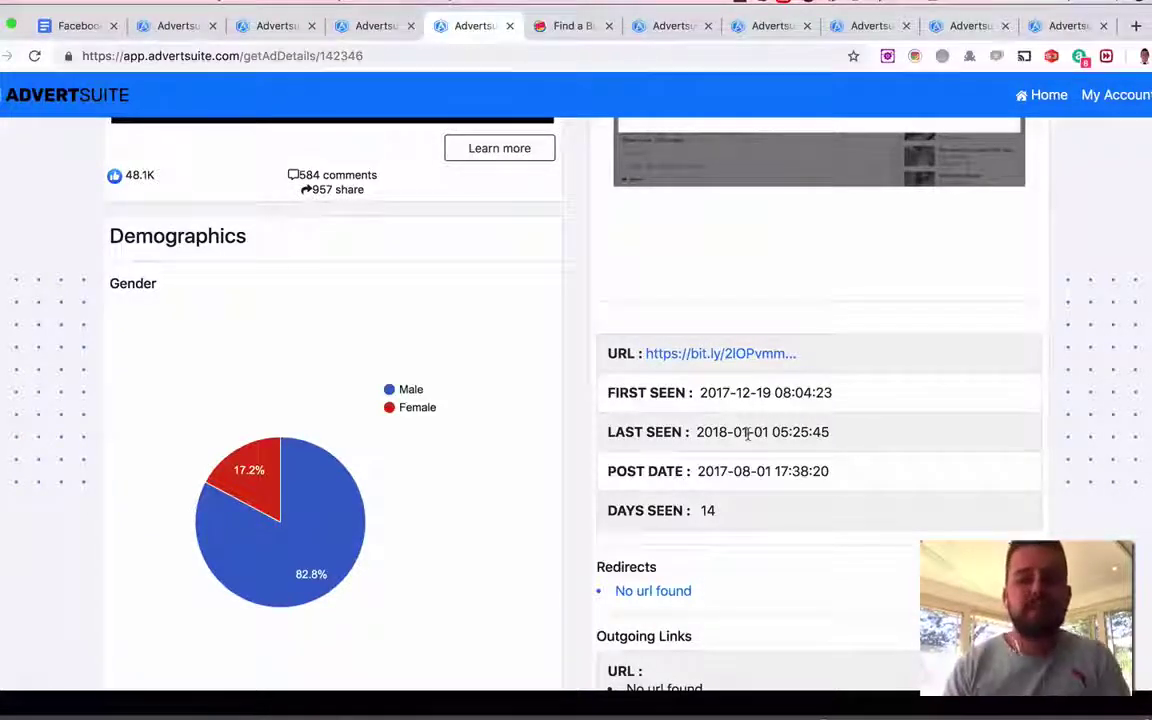
scroll(748, 436, "down", 5)
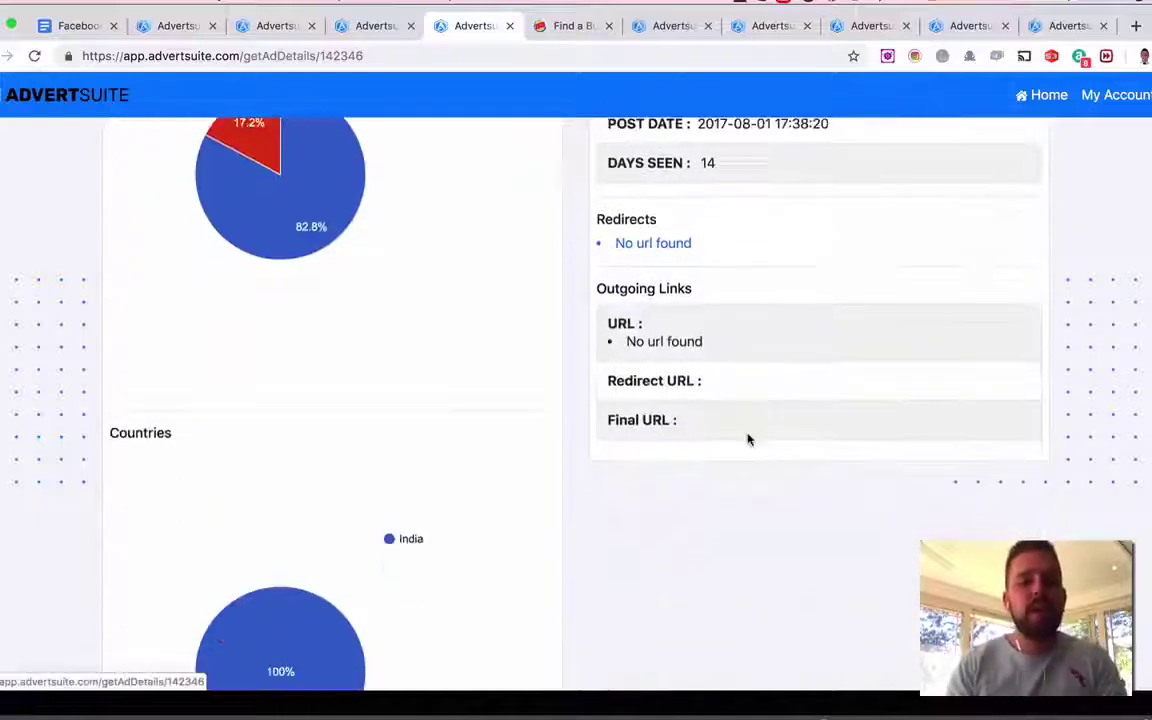
scroll(460, 404, "down", 1)
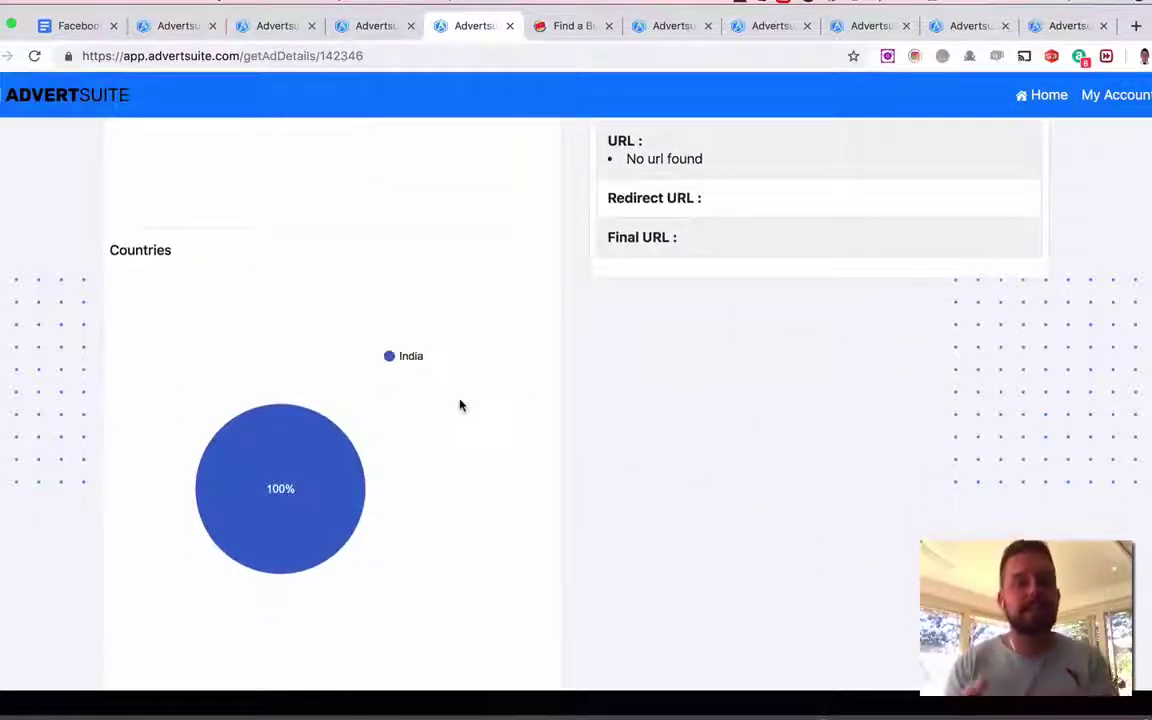
scroll(460, 404, "down", 2)
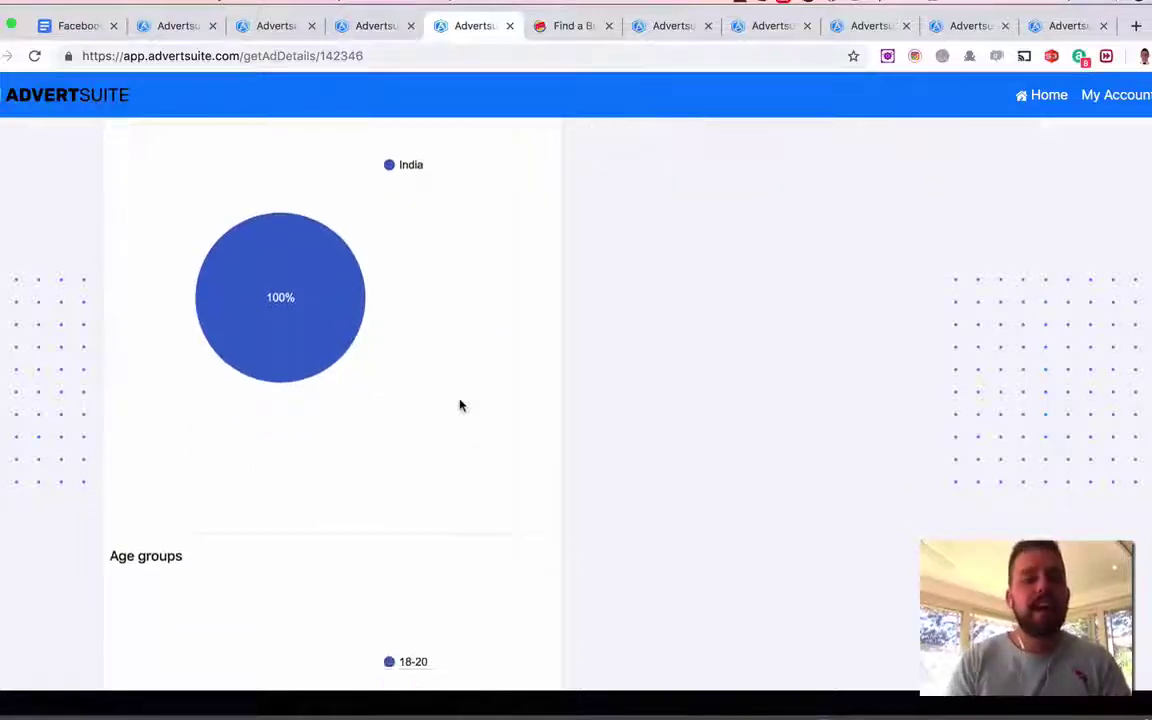
scroll(460, 404, "down", 2)
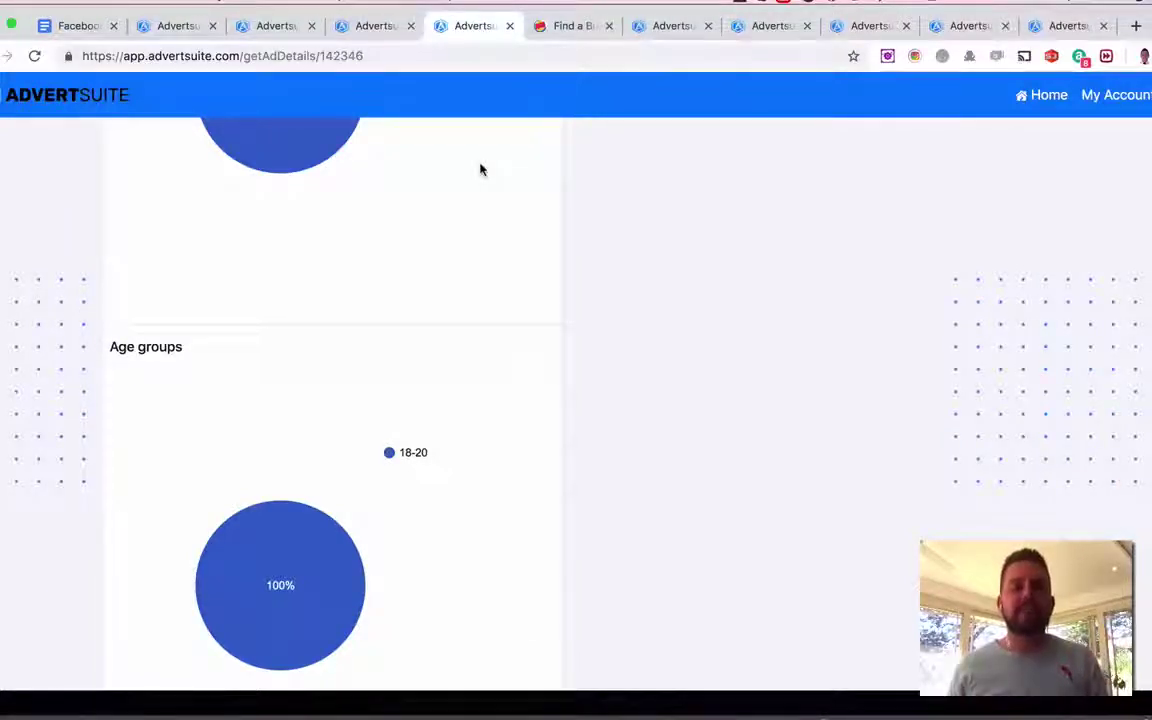
Step: Switch to the dashboard with the "make money" search and check the available funnel filter options
left_click(670, 28)
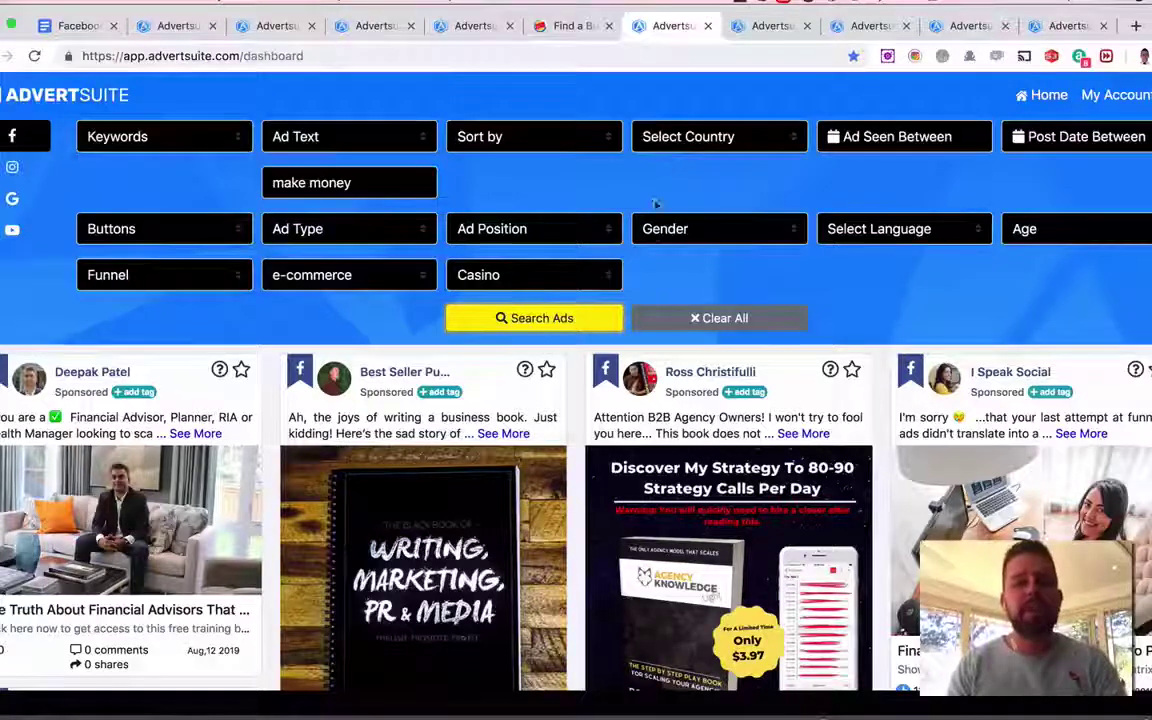
scroll(794, 267, "down", 1)
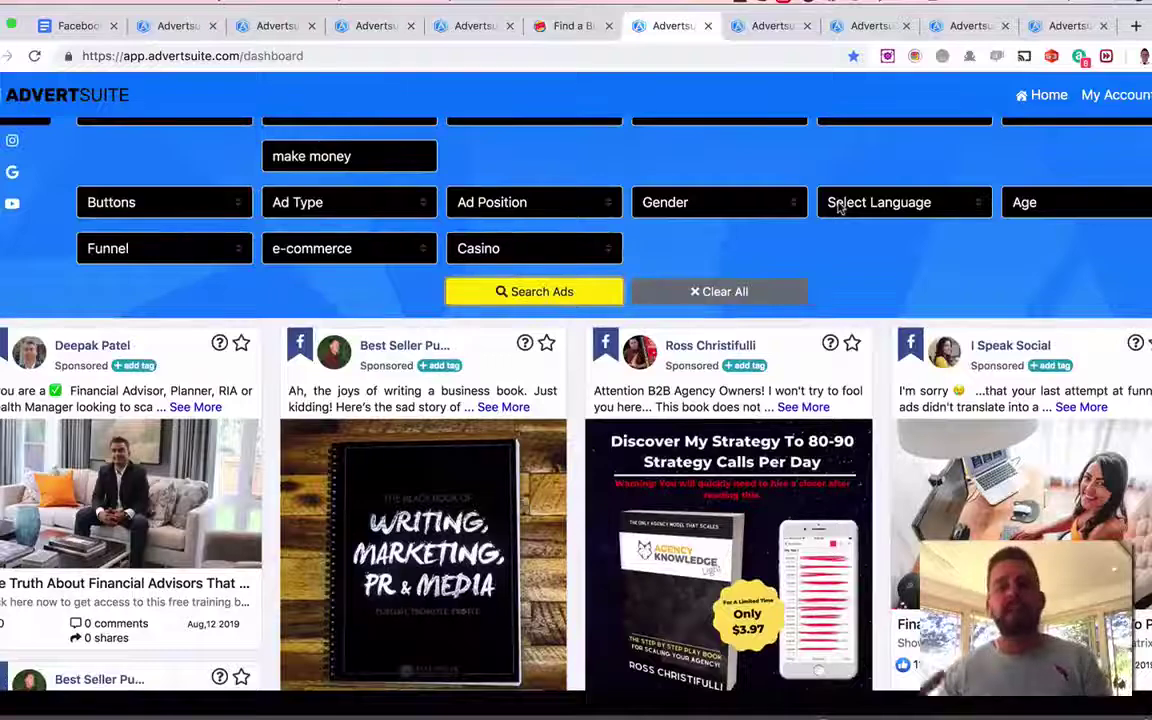
left_click(165, 252)
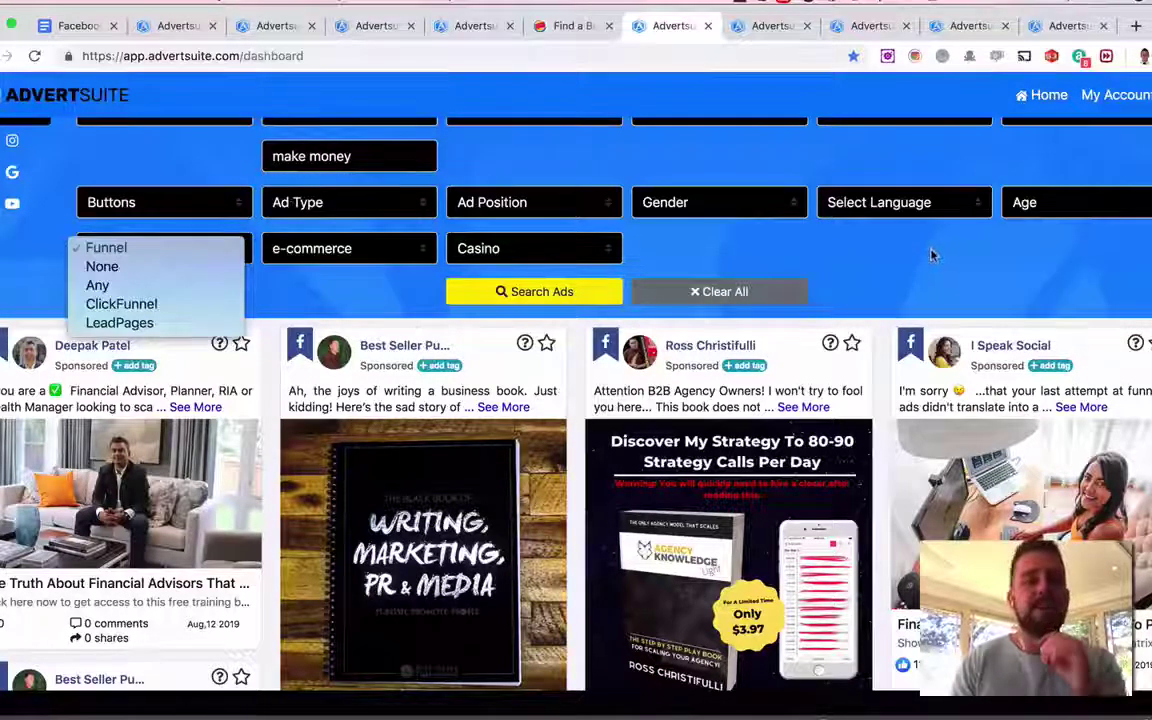
left_click(982, 265)
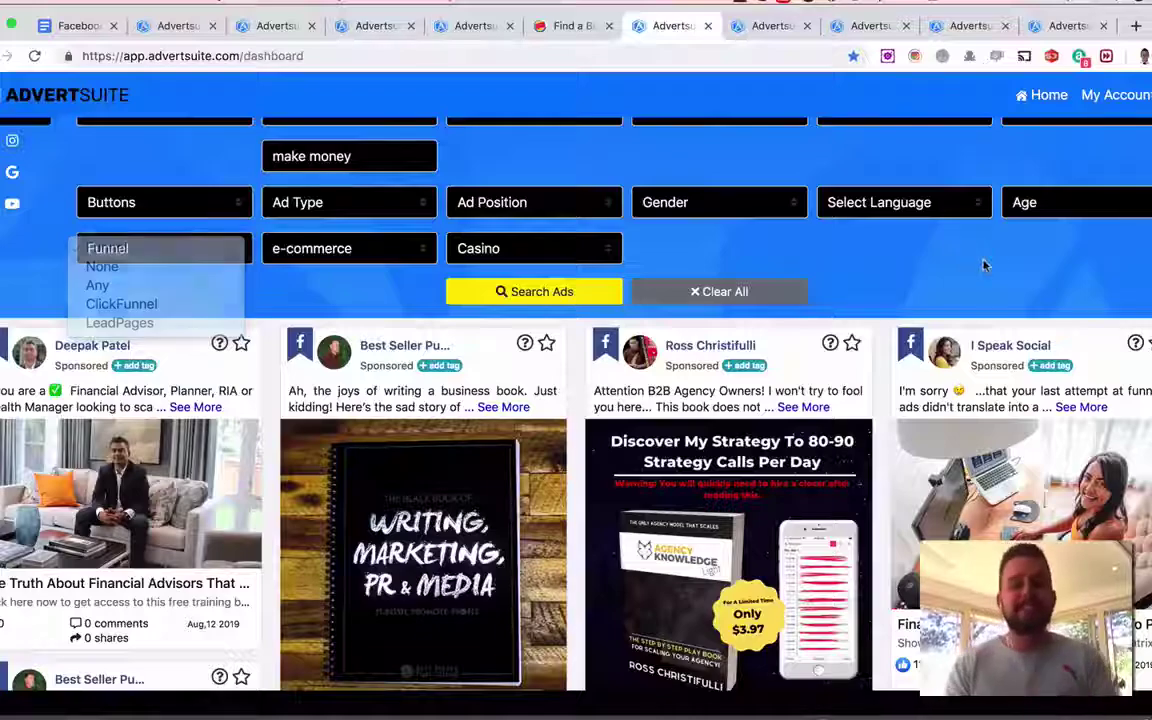
Step: Examine the "make money" ads, comparing their creatives, offers and engagement
scroll(984, 266, "down", 1)
scroll(984, 265, "down", 5)
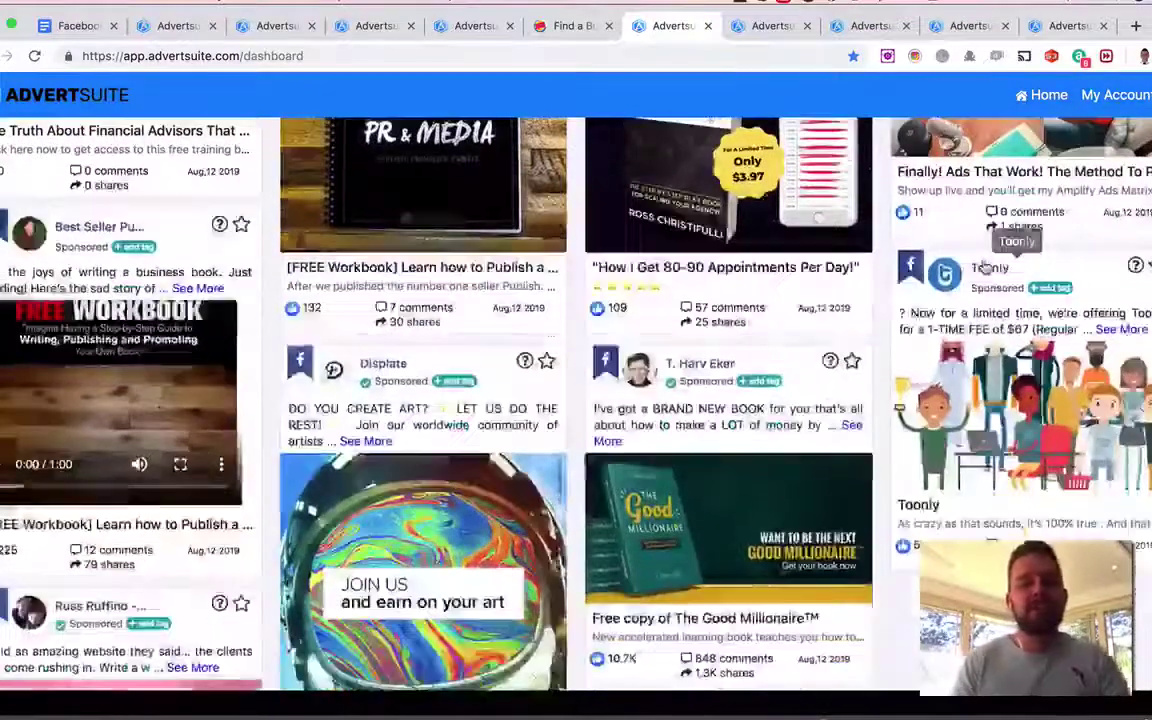
scroll(984, 265, "down", 3)
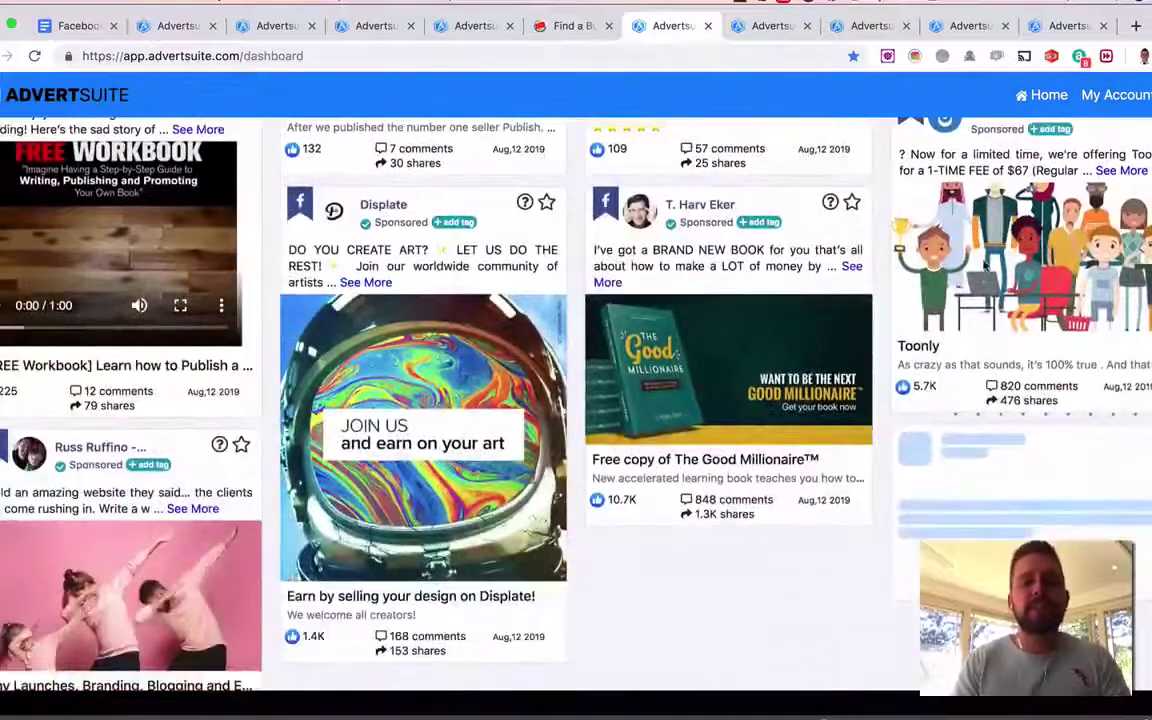
scroll(984, 265, "up", 5)
scroll(518, 400, "up", 2)
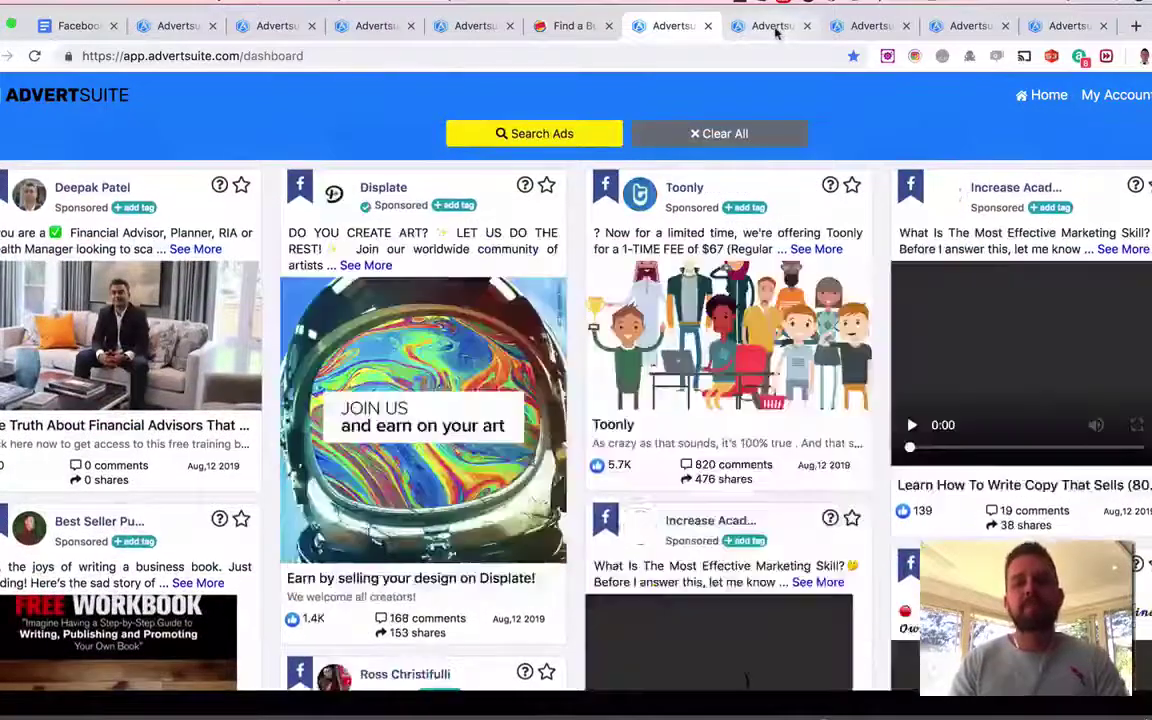
Step: Switch to the Instagram dashboard with the "adidas" domain search and examine its shoe ads and their engagement
left_click(775, 28)
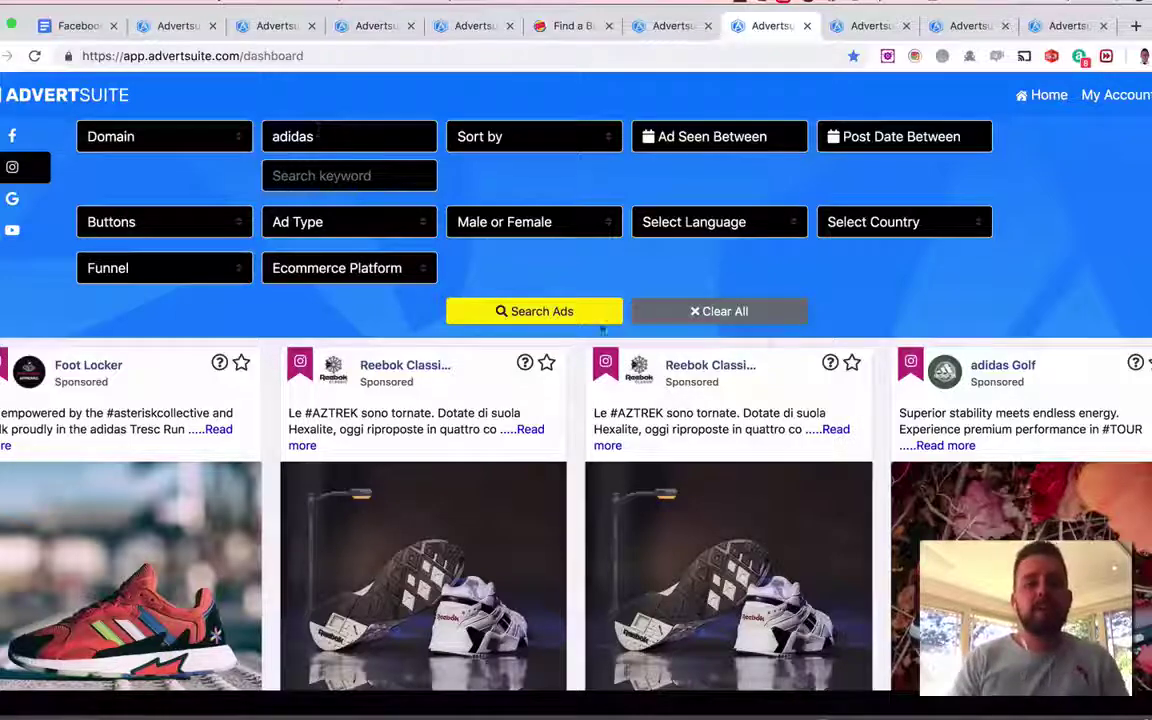
scroll(690, 380, "down", 2)
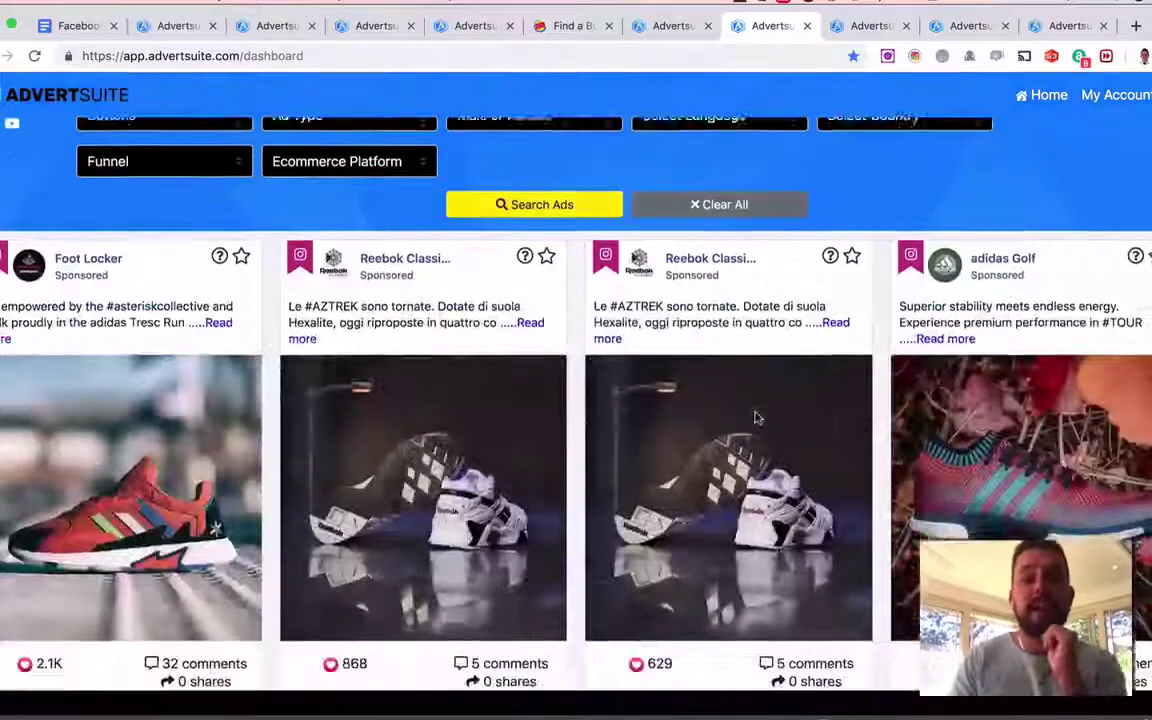
scroll(757, 418, "down", 1)
scroll(757, 418, "down", 1)
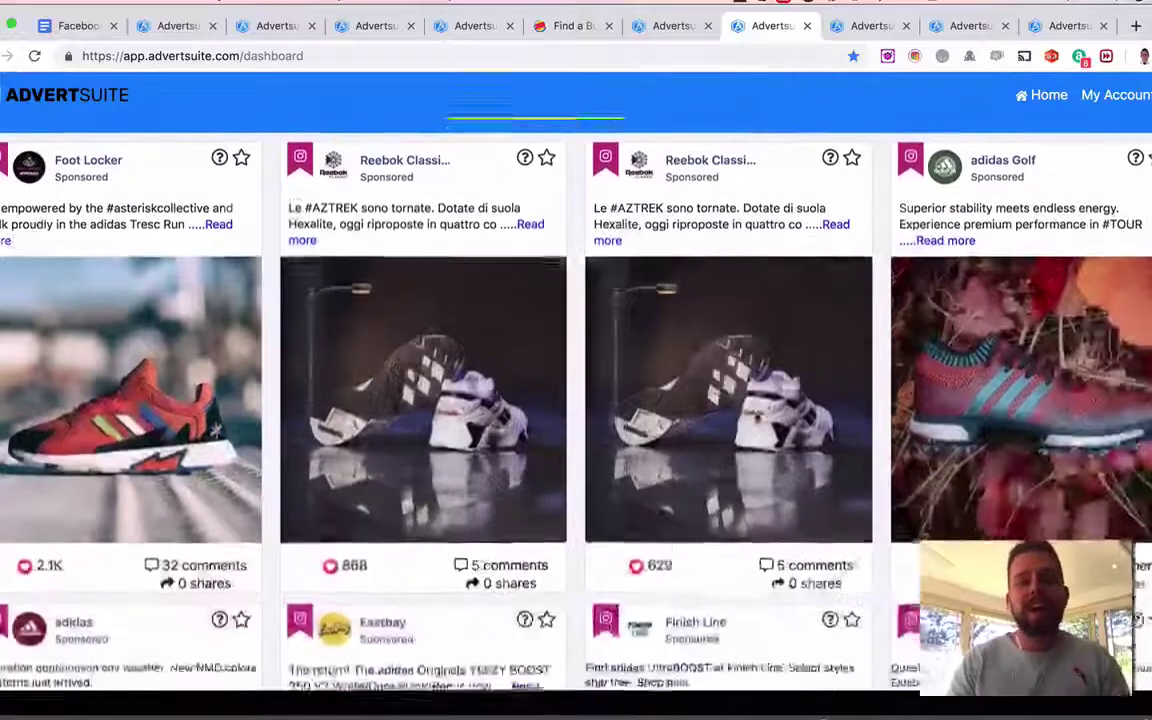
scroll(757, 418, "down", 4)
scroll(757, 418, "up", 2)
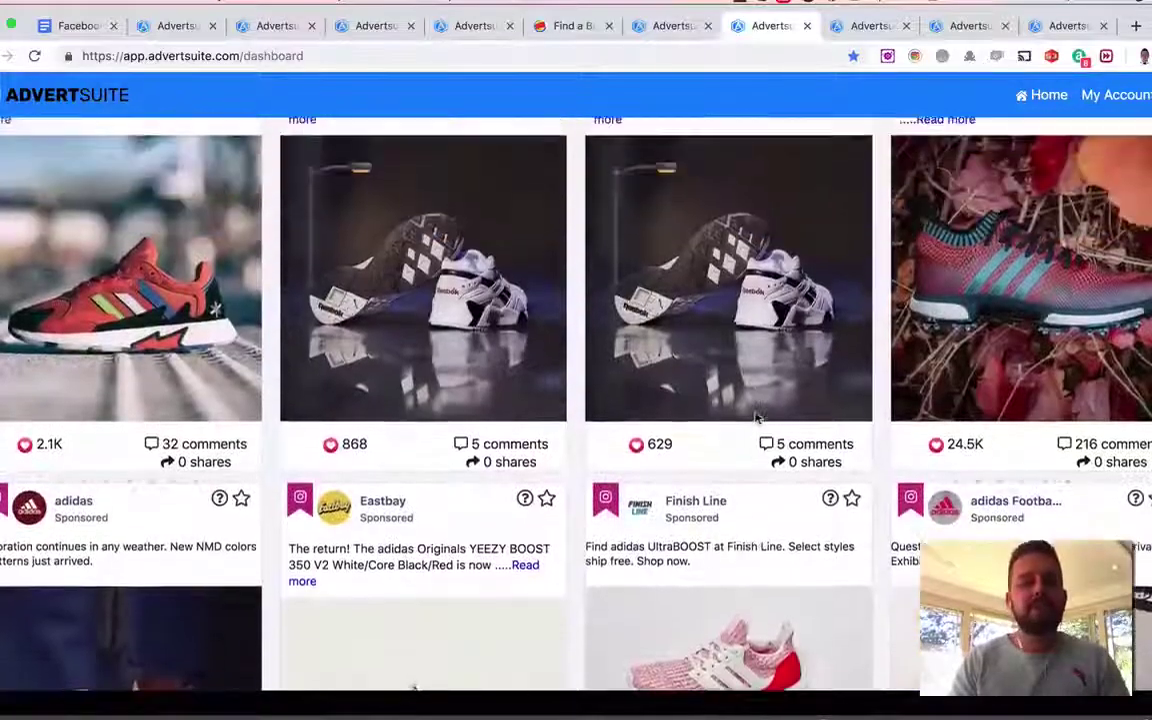
scroll(757, 418, "down", 6)
scroll(757, 418, "up", 11)
scroll(364, 342, "down", 1)
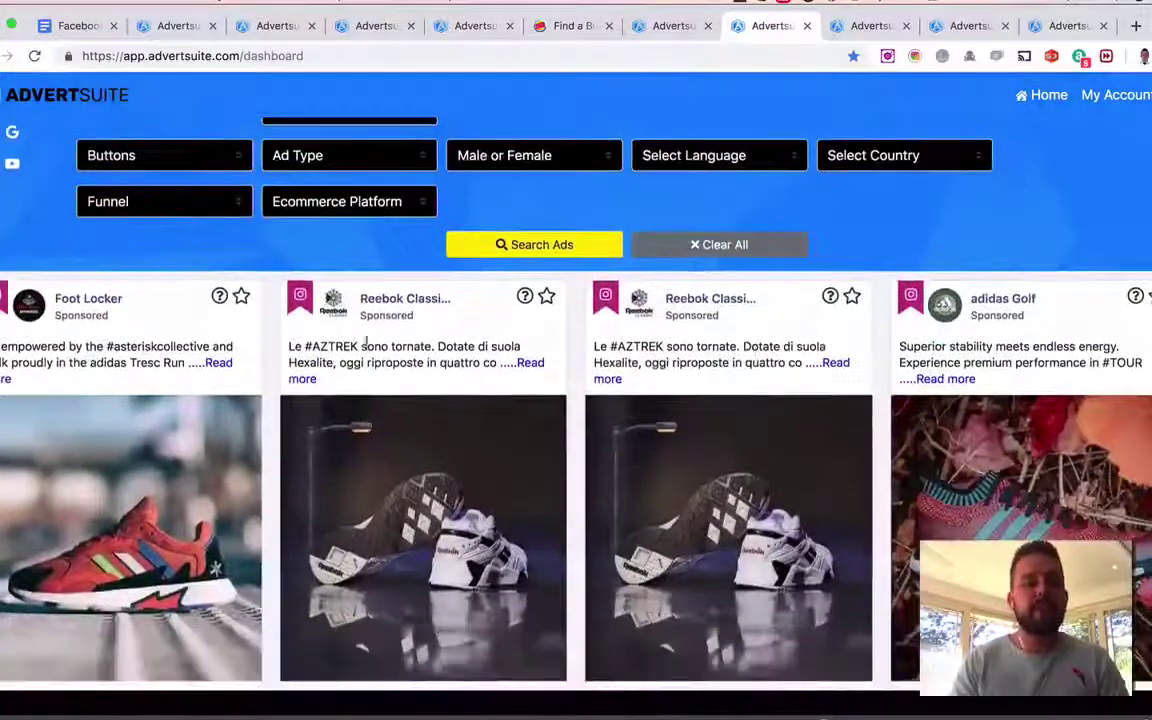
scroll(607, 369, "down", 6)
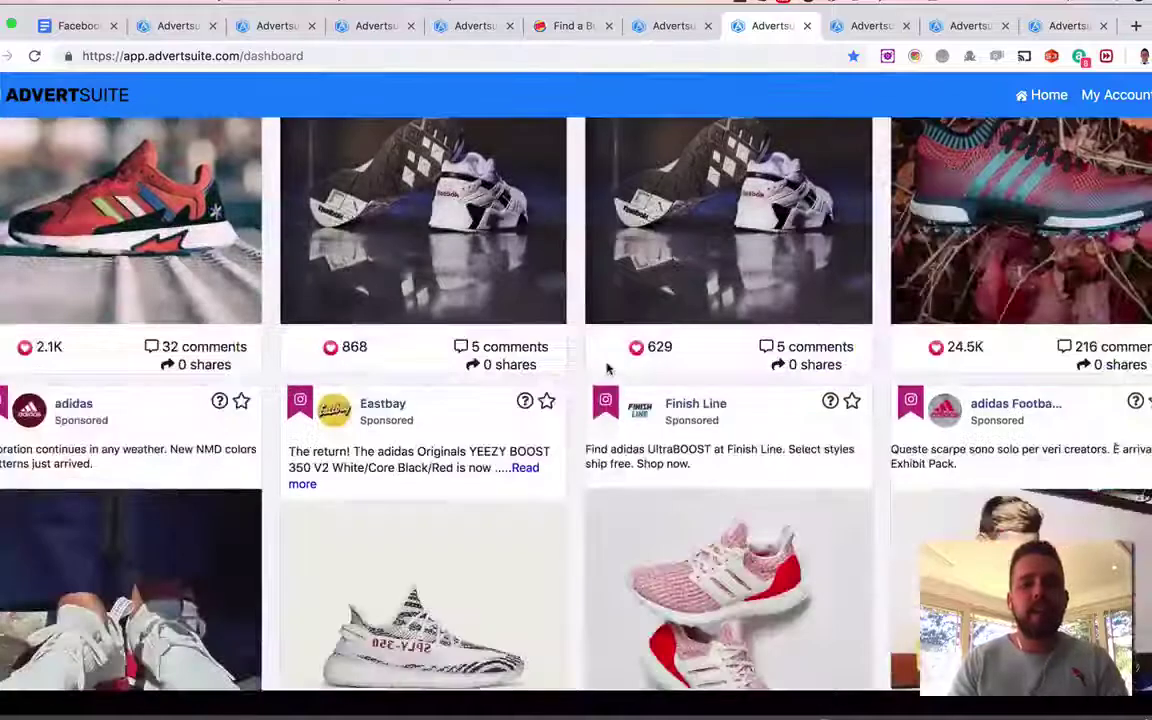
scroll(607, 369, "down", 5)
scroll(490, 347, "up", 2)
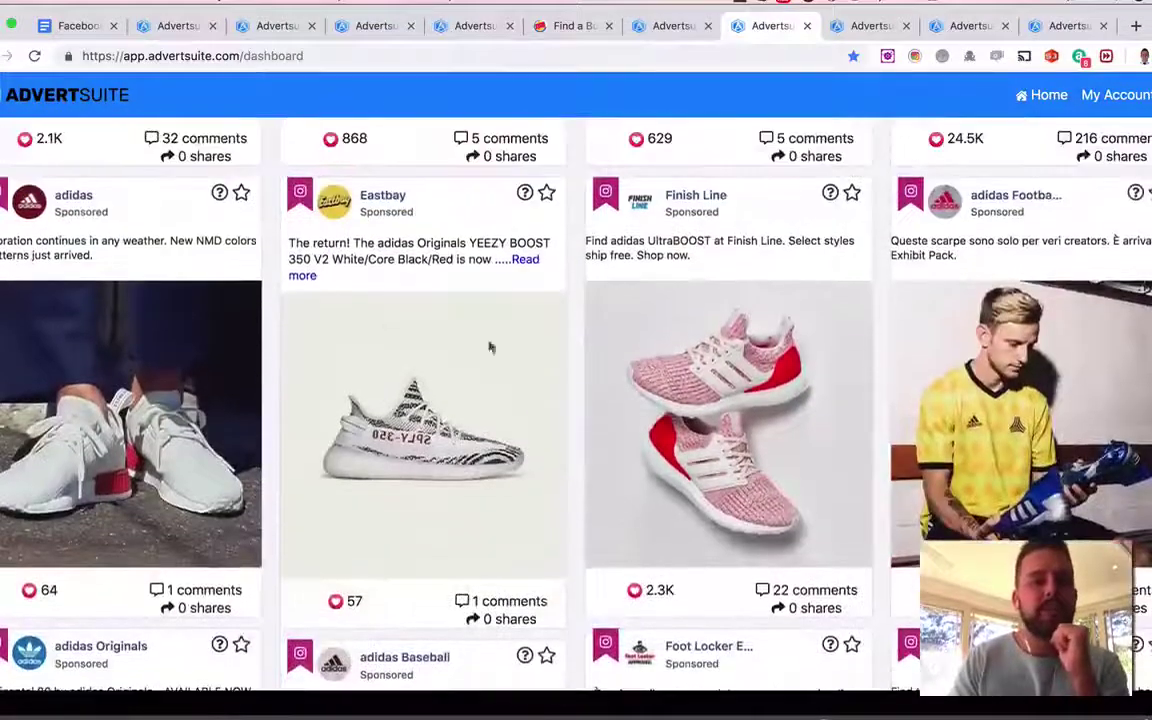
Step: Open the full details of the adidas Instagram ad for new NMD colors and look through them
left_click(219, 193)
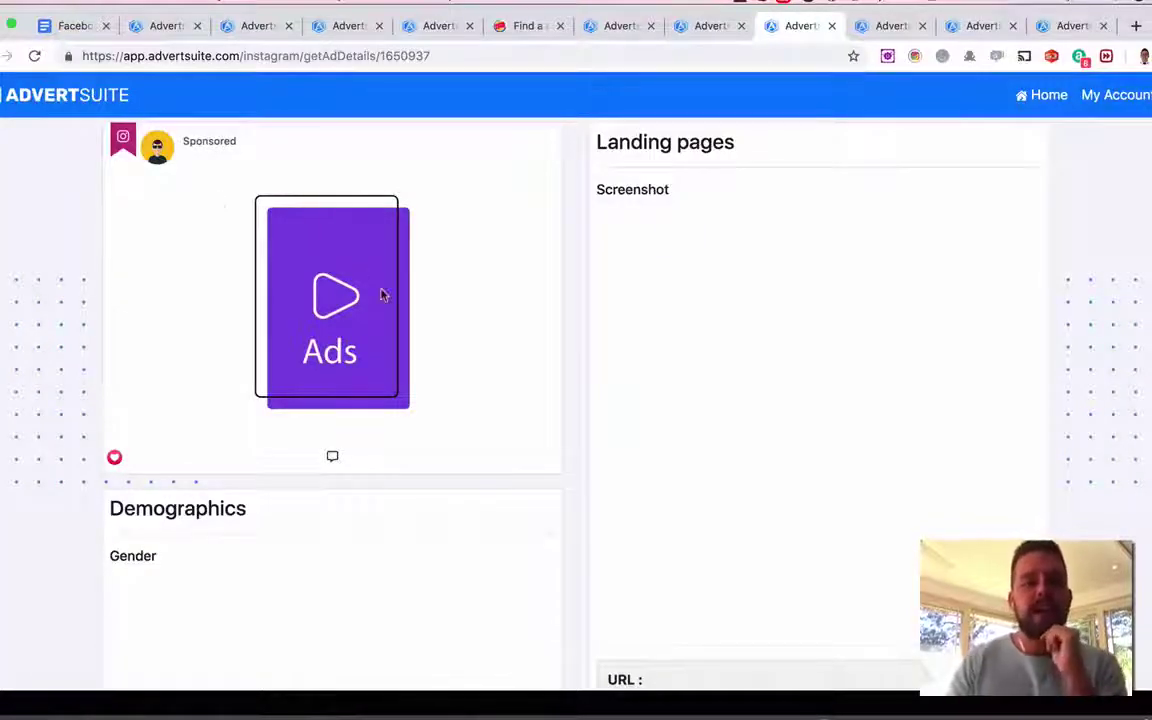
scroll(381, 295, "down", 8)
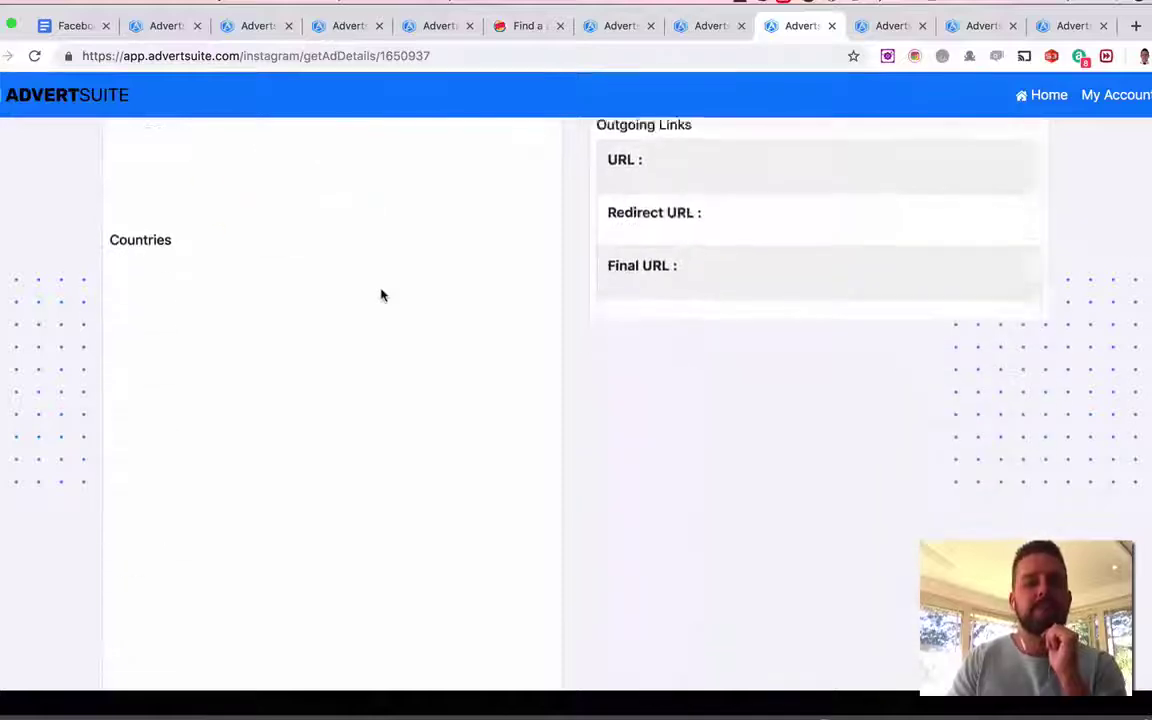
scroll(381, 295, "up", 10)
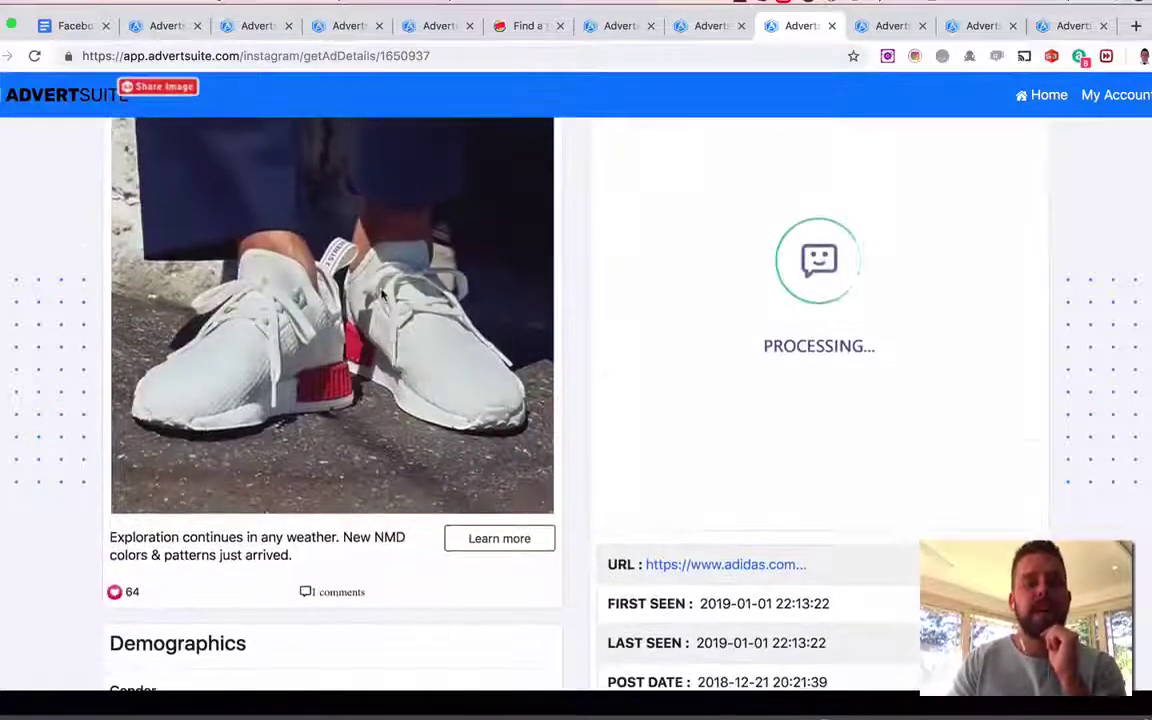
Step: View the Instagram post behind the adidas ad's Learn more link, including its comments, and return to the ad details
left_click(520, 542)
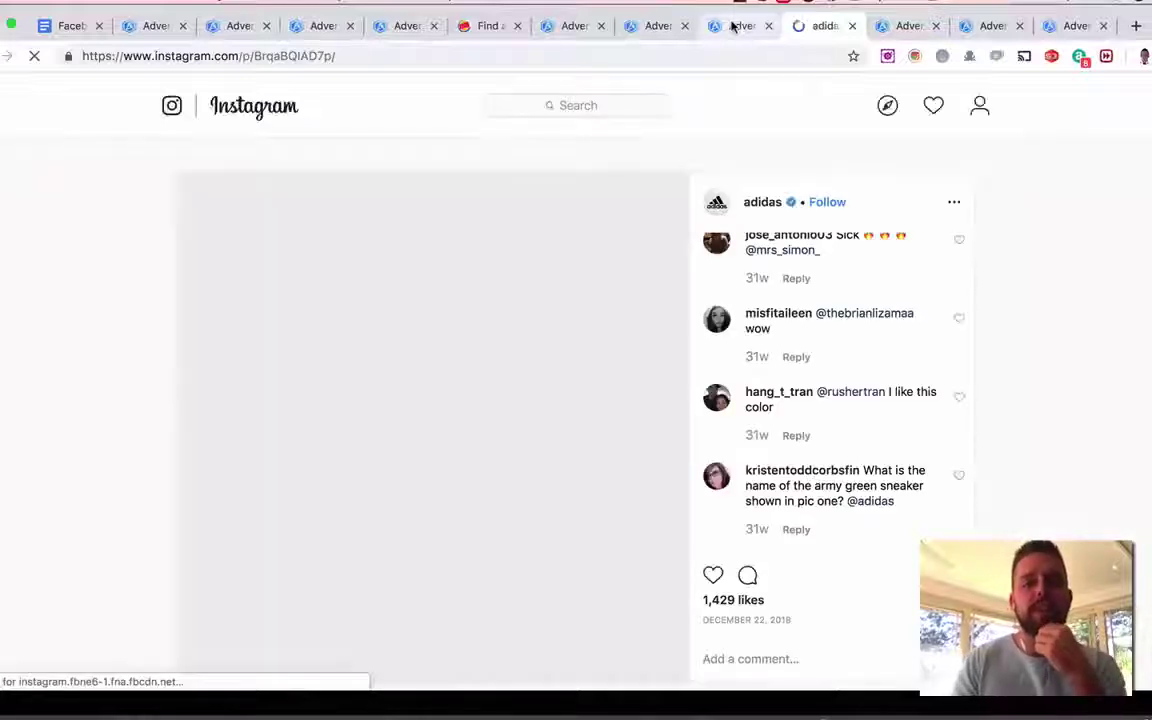
scroll(720, 315, "down", 3)
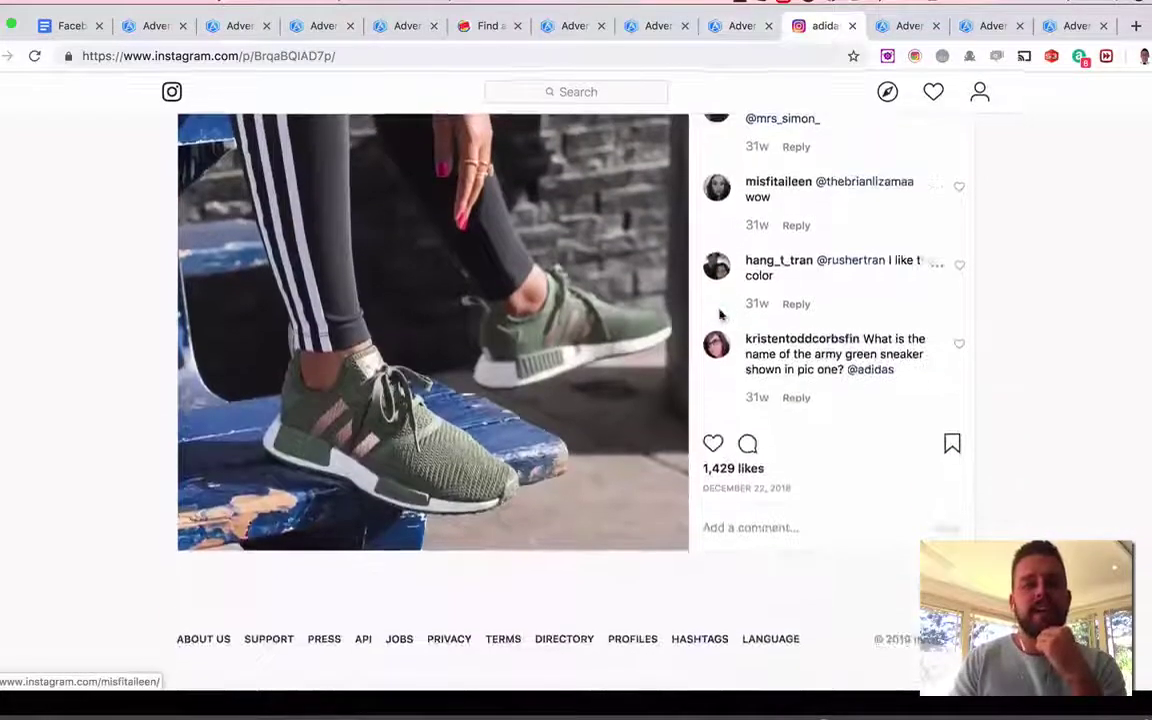
scroll(720, 315, "up", 3)
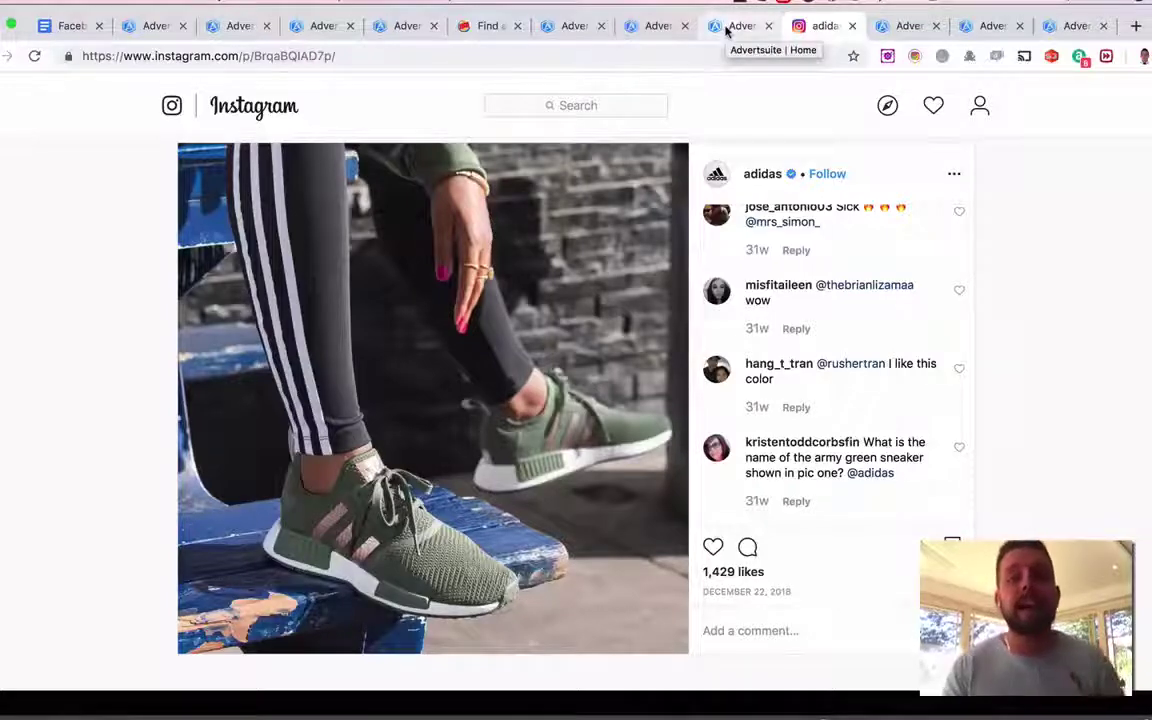
left_click(738, 26)
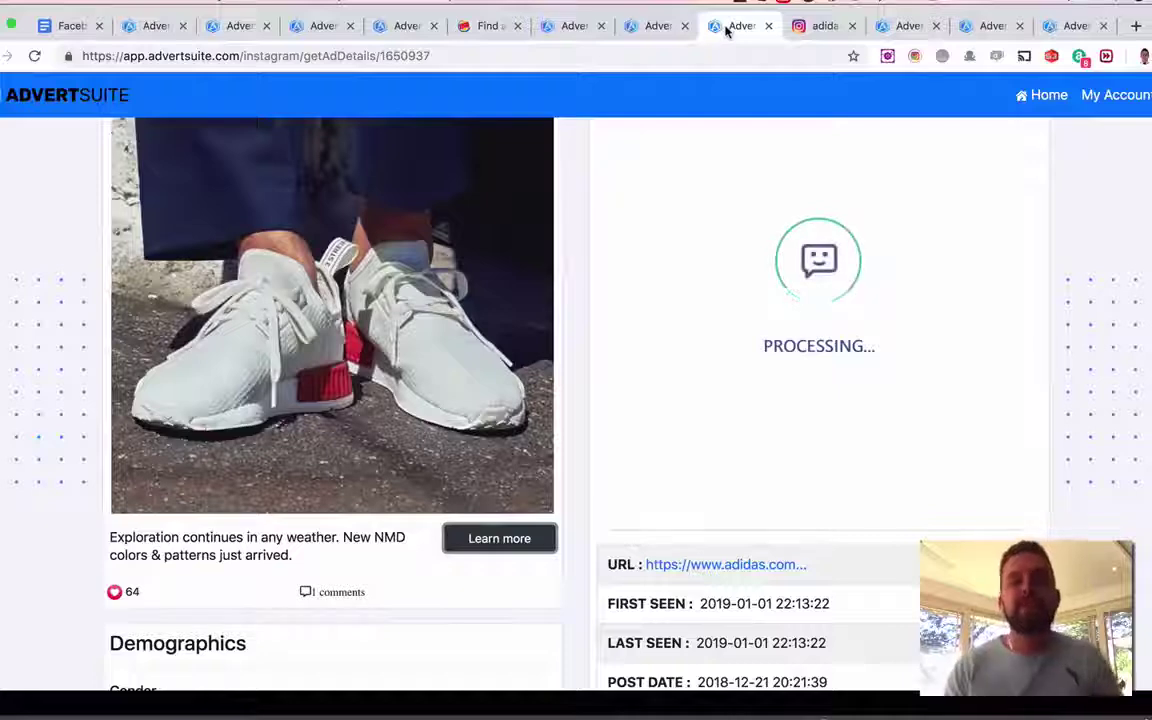
Step: Switch to the YouTube dashboard with the "marketing" keyword search and examine its video ads and engagement
left_click(902, 27)
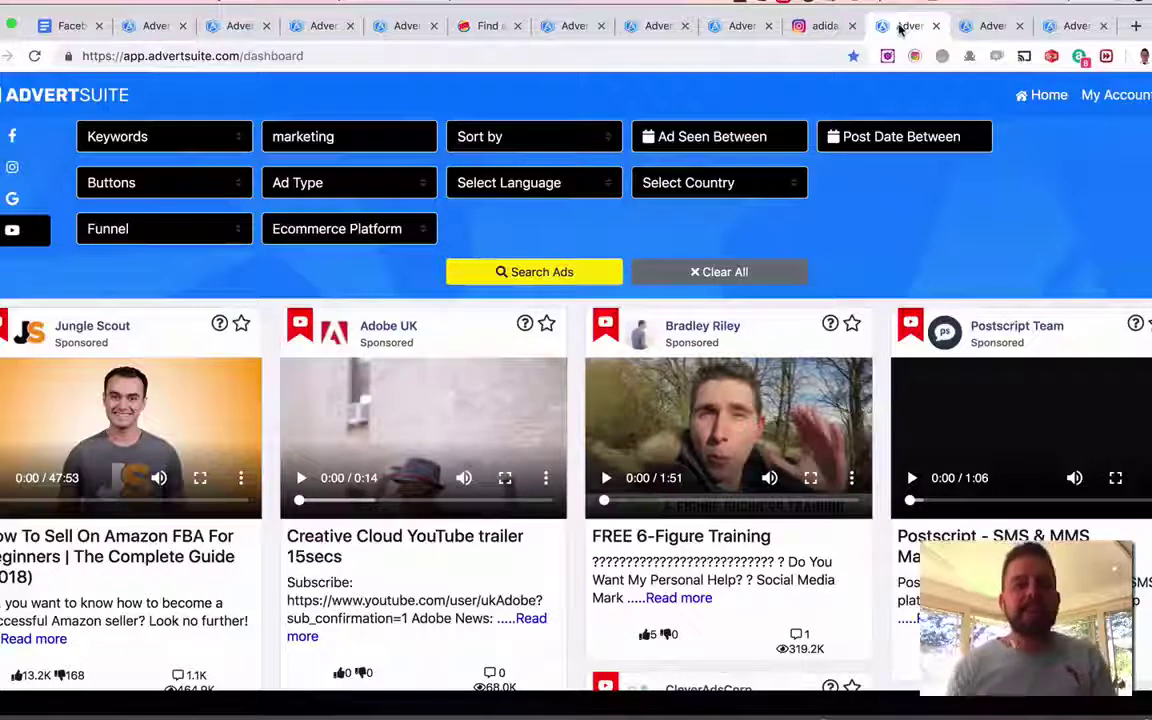
scroll(905, 268, "down", 3)
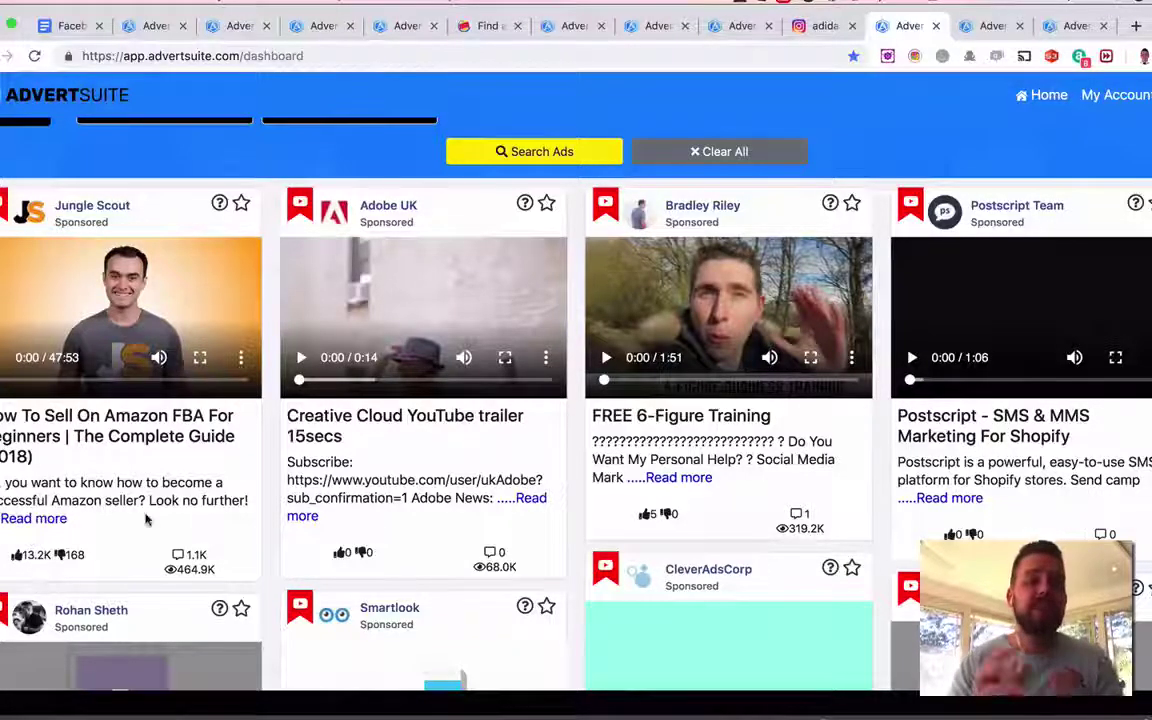
mouse_move(145, 519)
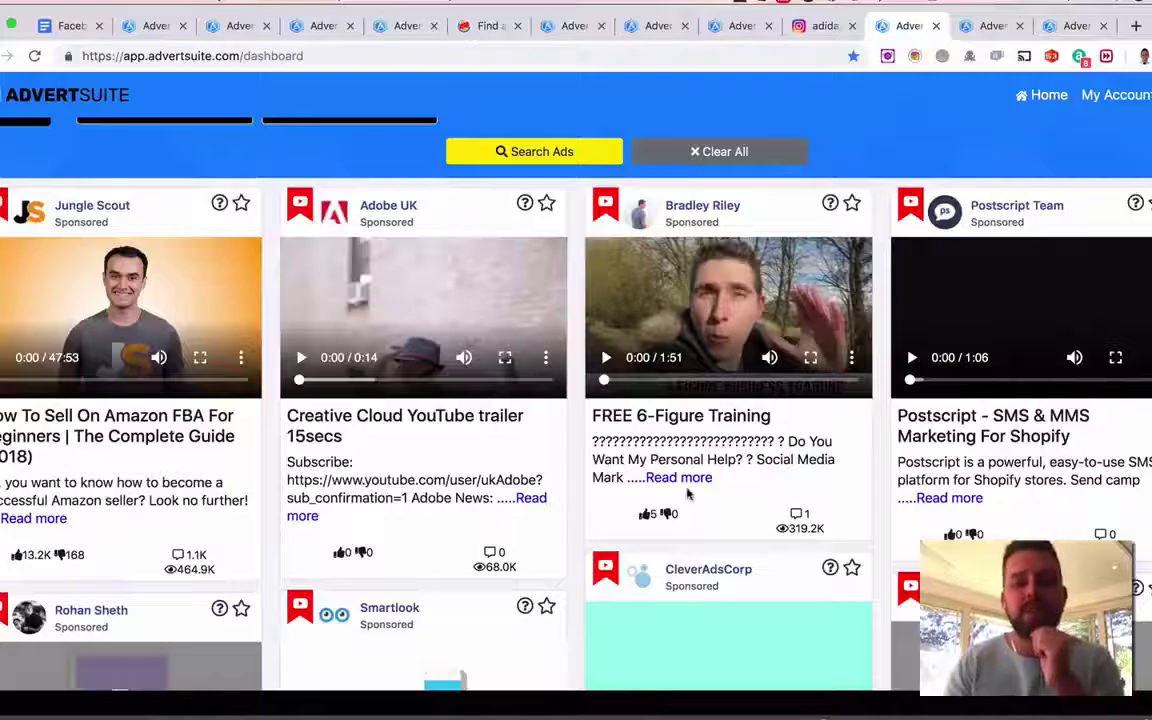
Step: Browse further down the YouTube "marketing" ads, comparing the likes, comments and views of the Shopify, Builderall and QuickBooks videos
scroll(687, 494, "down", 2)
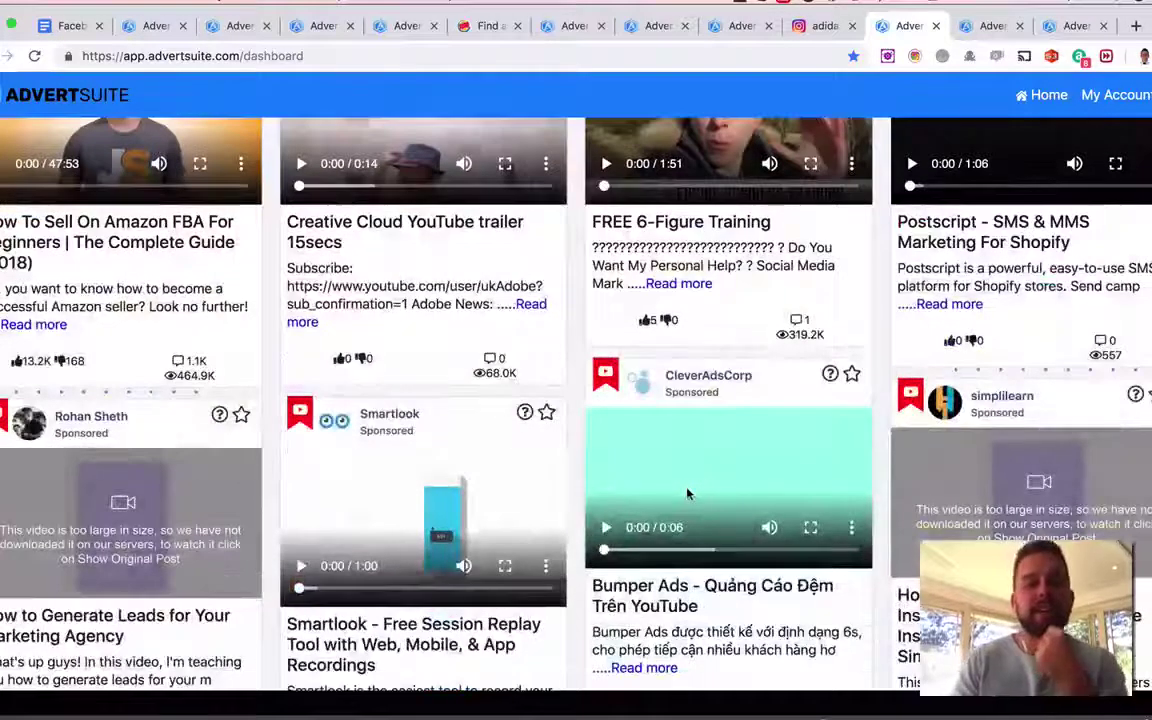
scroll(687, 488, "down", 3)
scroll(687, 488, "down", 5)
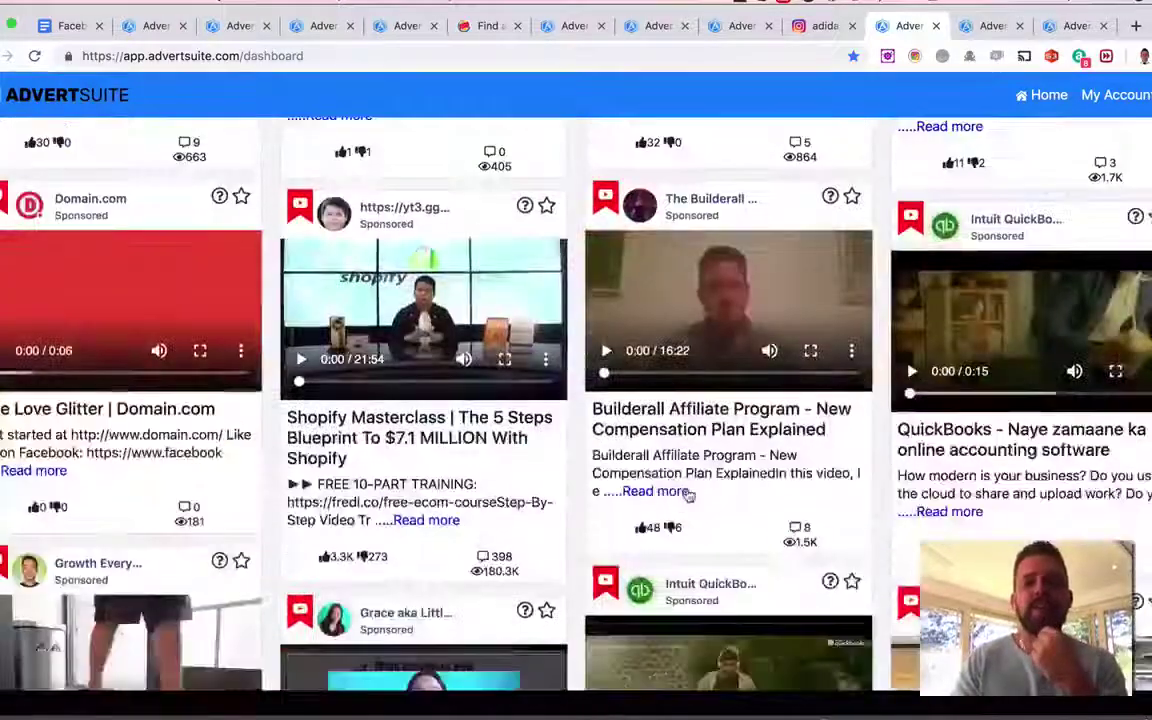
scroll(688, 494, "down", 1)
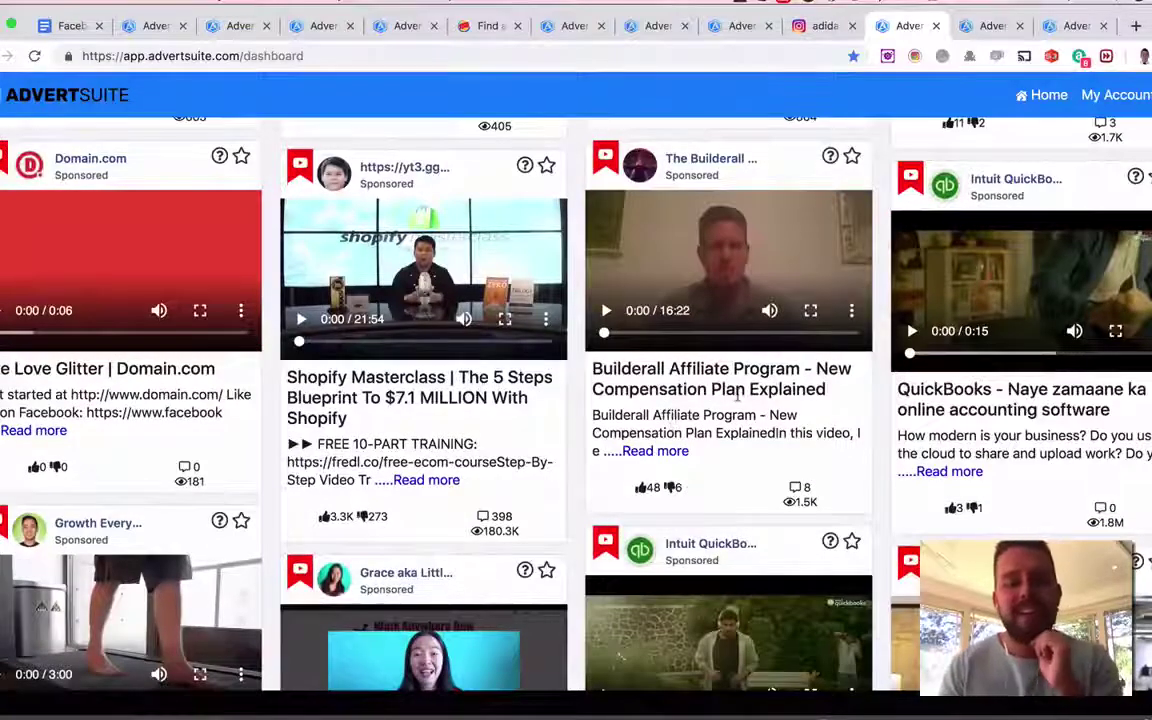
scroll(738, 397, "down", 3)
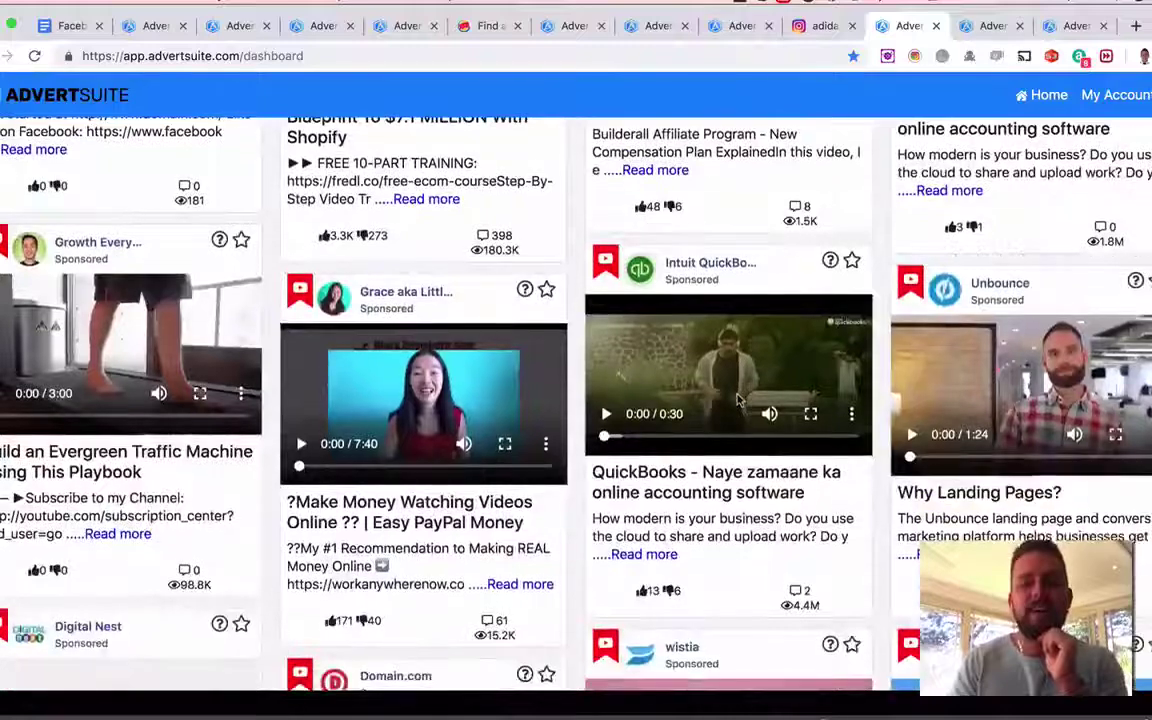
scroll(738, 400, "down", 2)
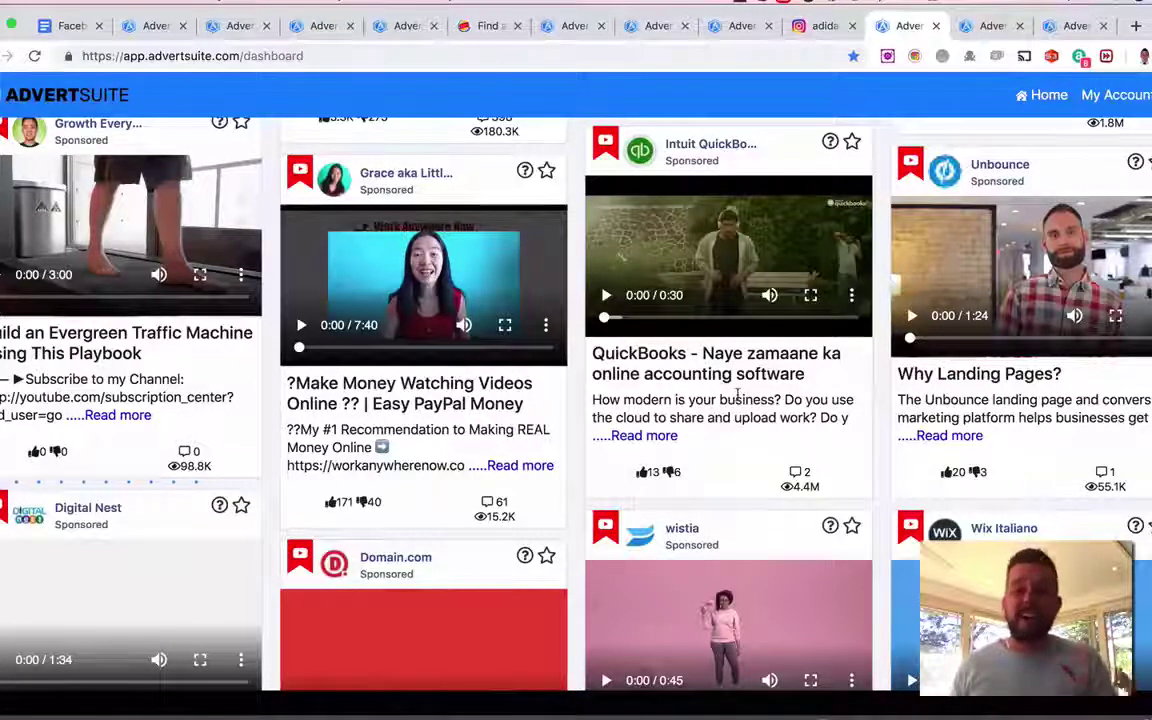
Step: Switch to the Google ads dashboard with the "surgery" keyword search and examine its text ads, landing domains and keyword tags
left_click(977, 33)
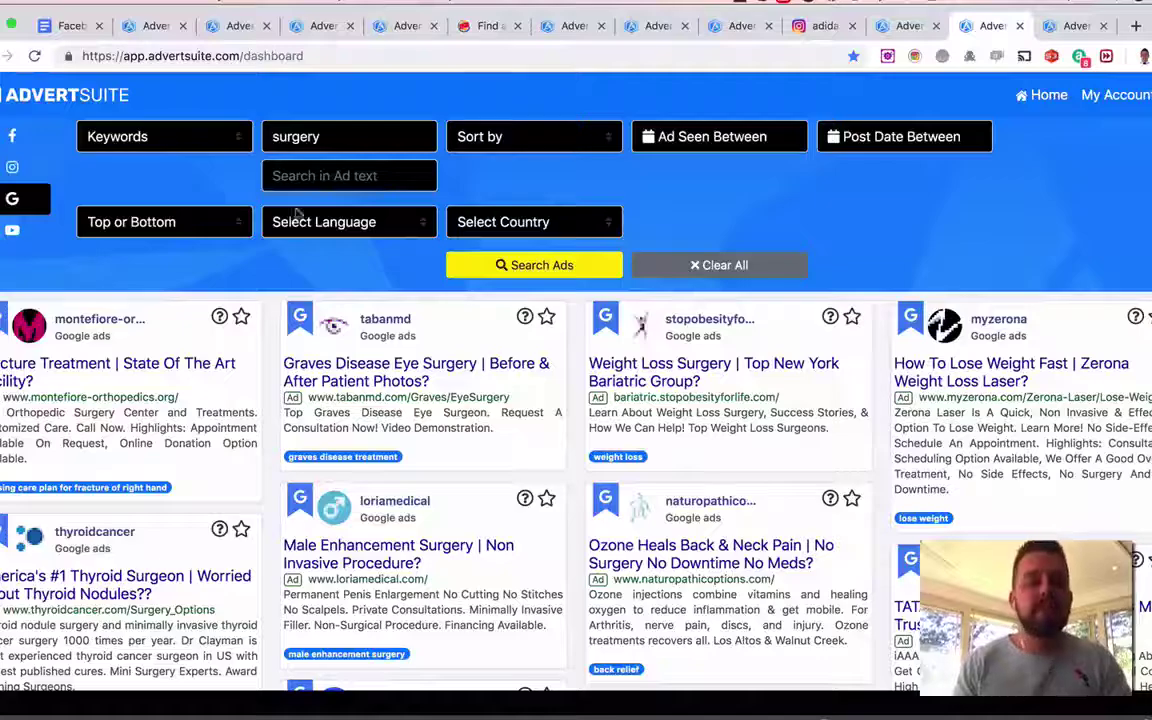
scroll(677, 333, "down", 5)
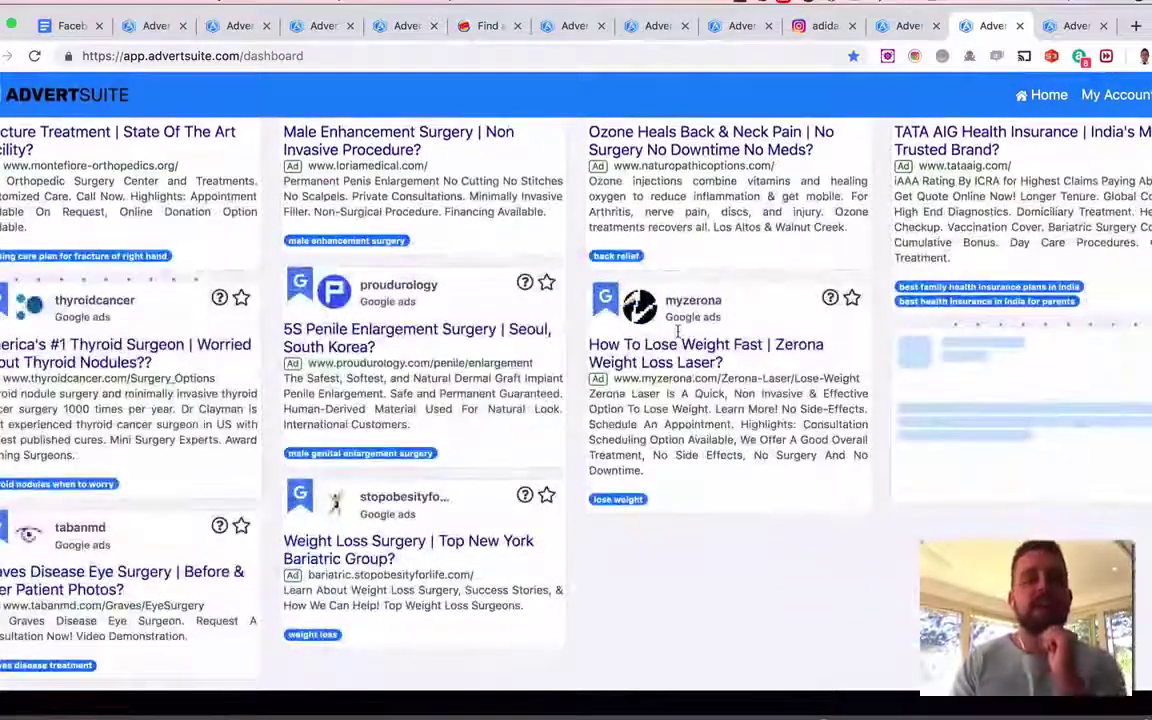
scroll(712, 305, "up", 3)
scroll(715, 311, "up", 2)
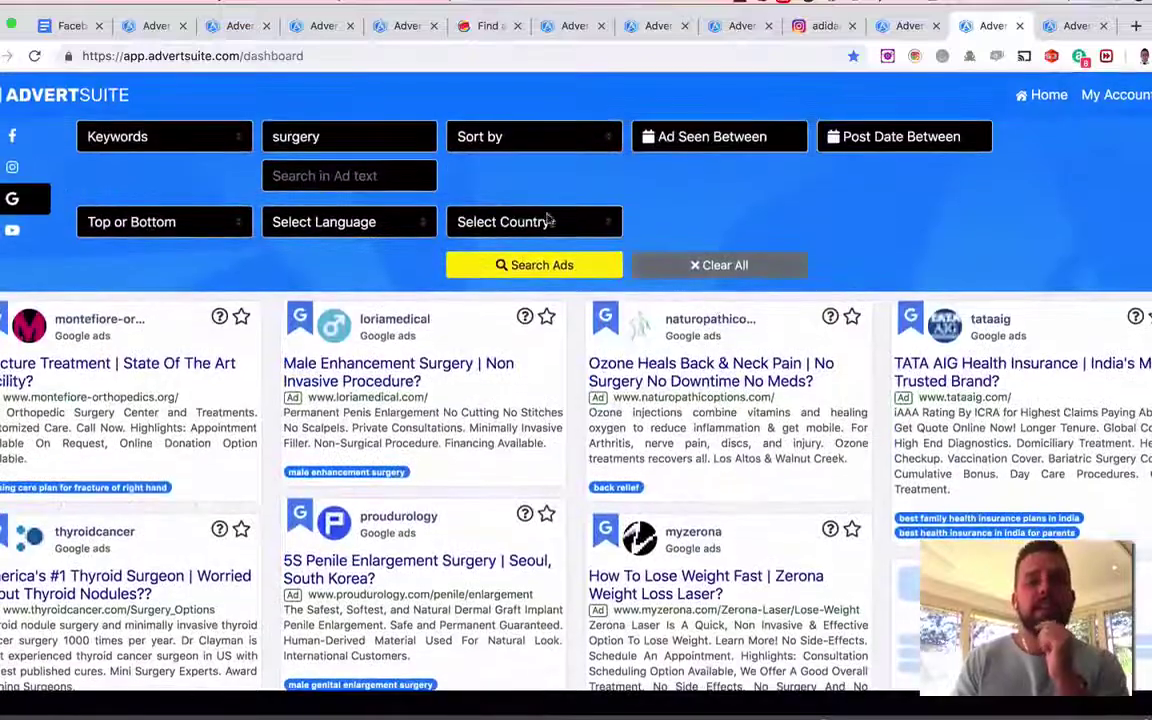
scroll(653, 413, "down", 5)
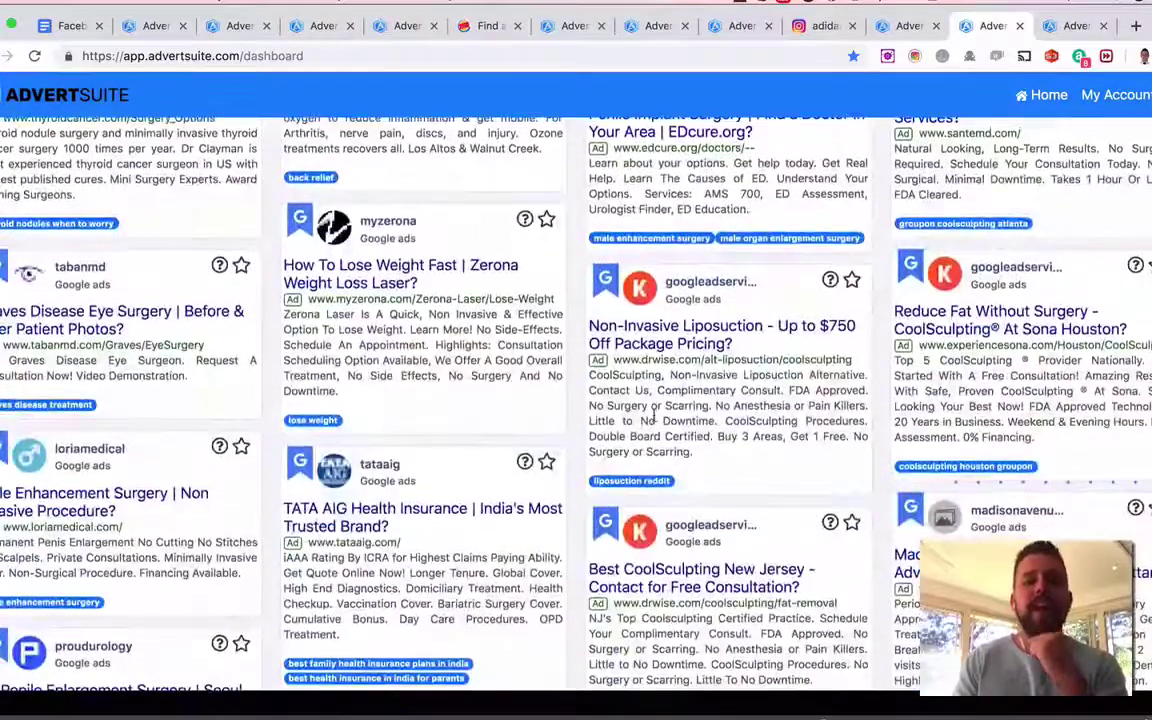
scroll(655, 416, "up", 3)
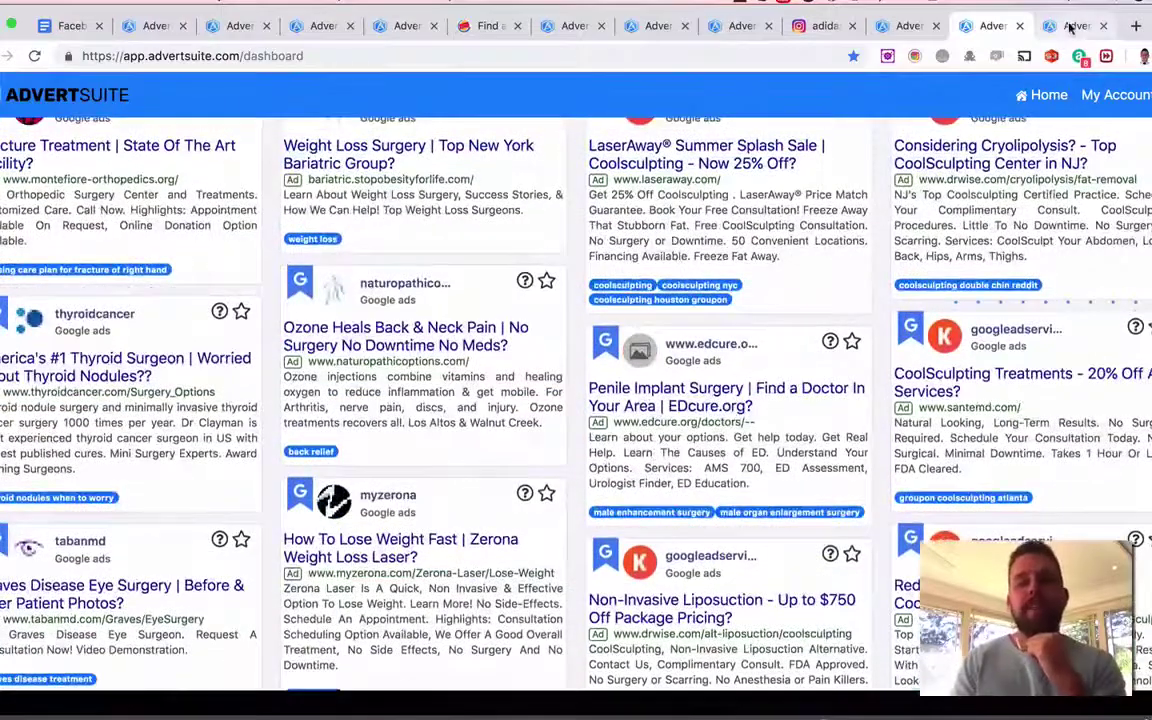
Step: Switch to the Facebook dashboard that has no search filters set
left_click(1070, 27)
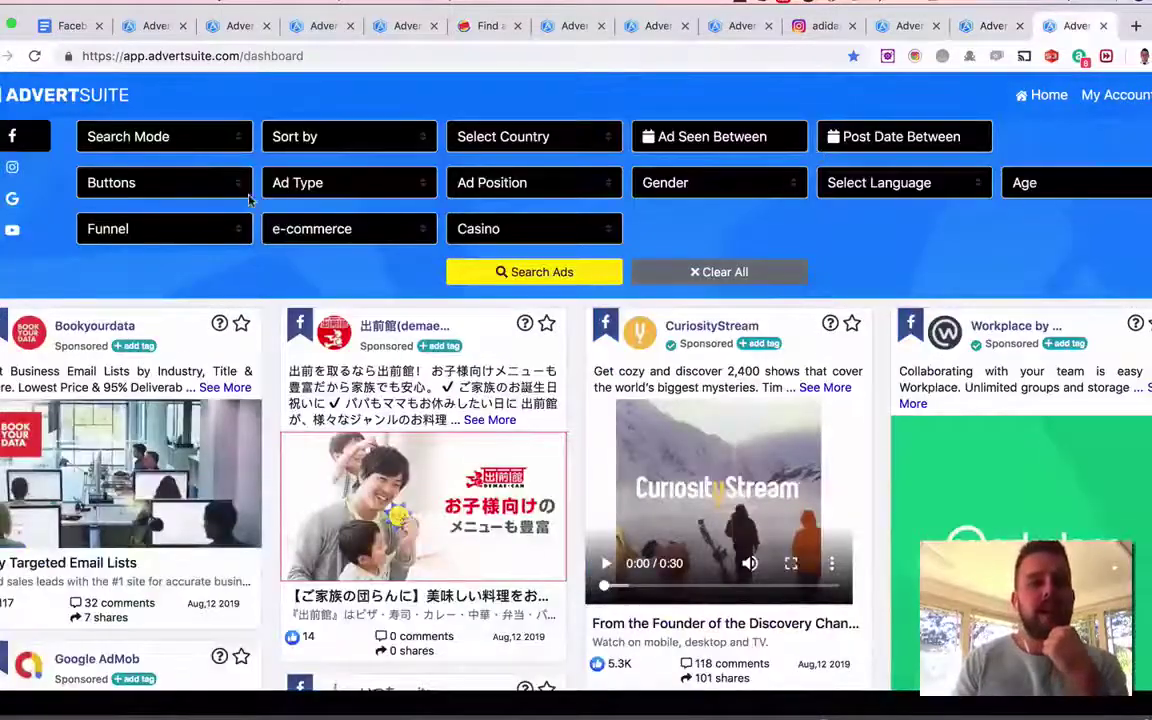